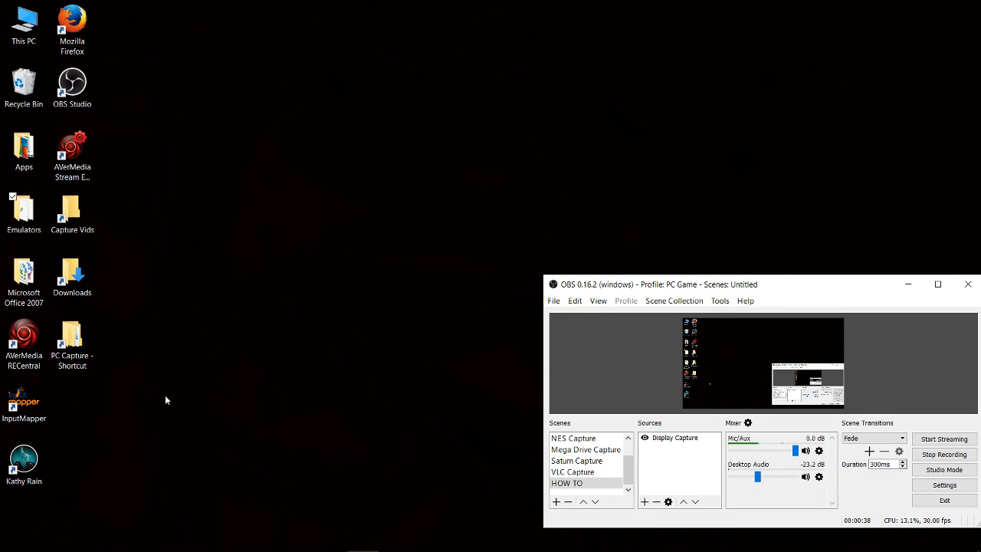
- Switch to Firefox and close the running Fusion 3.64 emulator window
{"action": "mouse_move", "coordinate": [299, 544]}
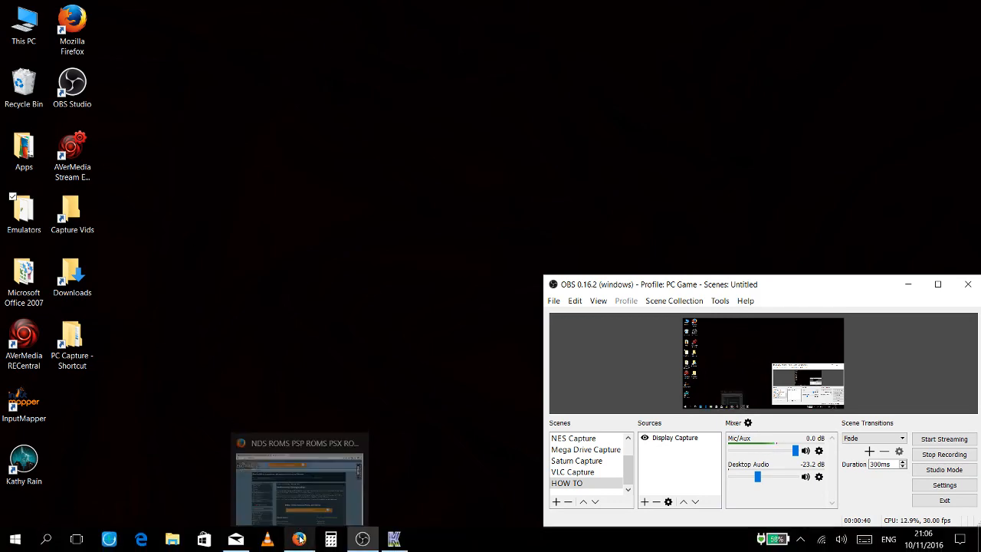
{"action": "left_click", "coordinate": [300, 539]}
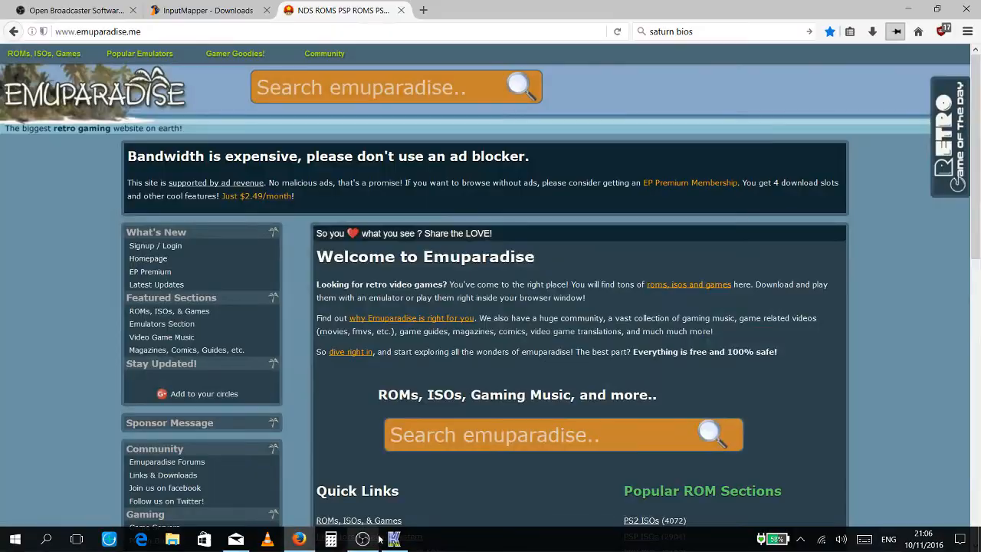
{"action": "left_click", "coordinate": [392, 541]}
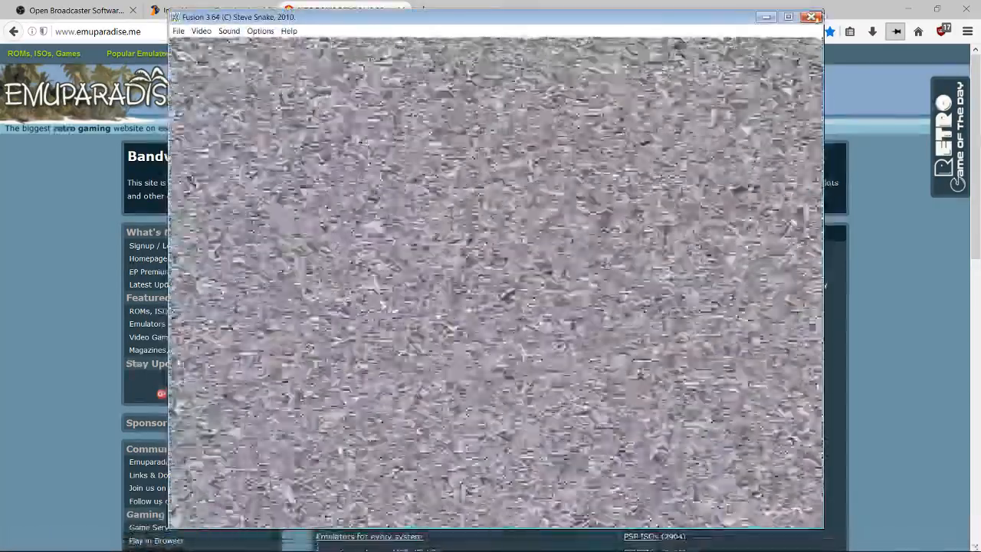
{"action": "left_click", "coordinate": [812, 17]}
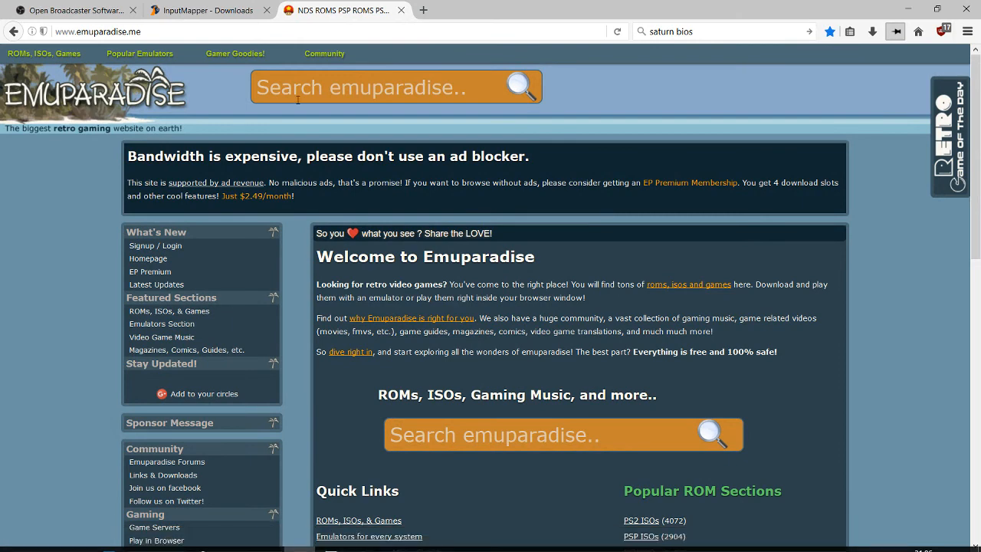
- Review the OBS Studio and InputMapper download pages, and return to the Emuparadise page
{"action": "left_click", "coordinate": [18, 8]}
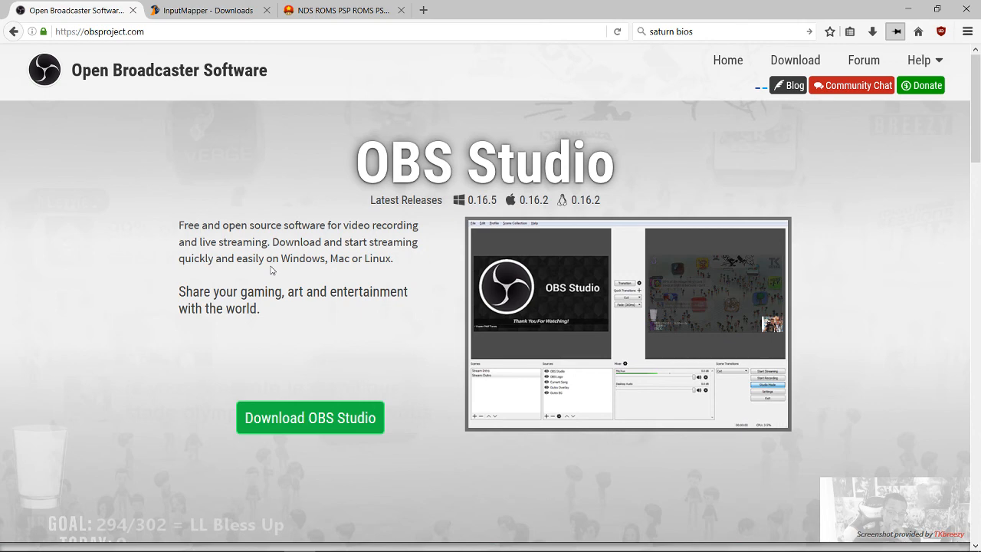
{"action": "left_click", "coordinate": [204, 11]}
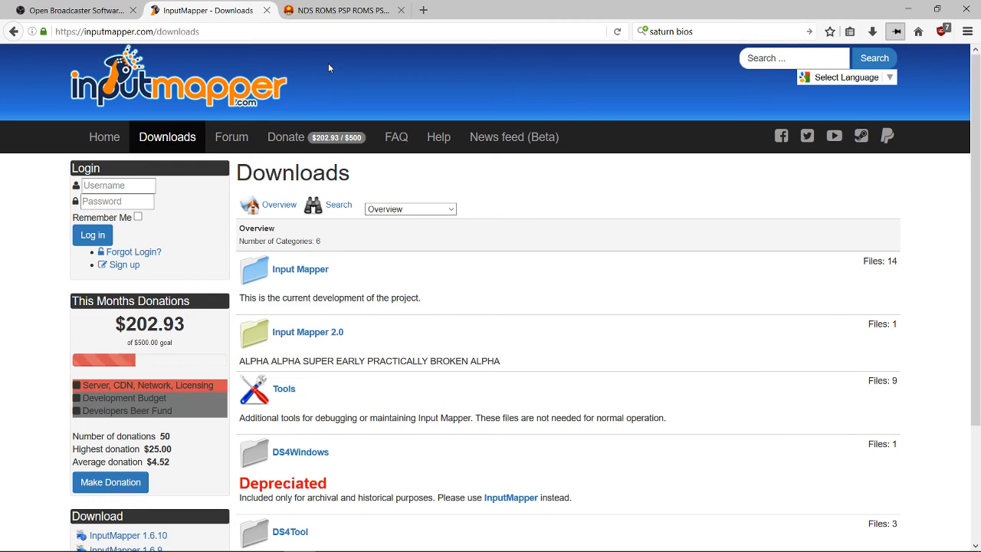
{"action": "left_click", "coordinate": [327, 12]}
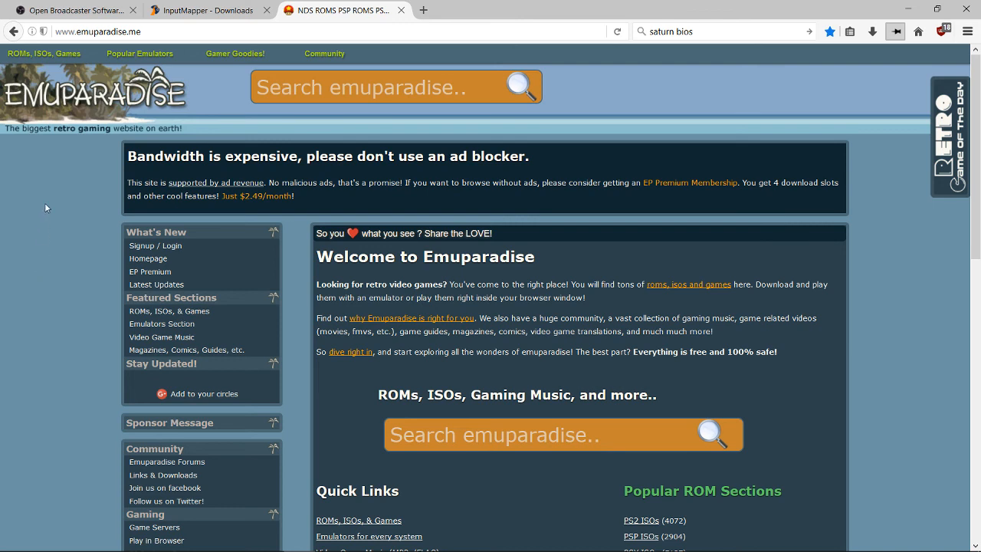
- Open Emuparadise's full emulator list and show the Sega Genesis - Sega Megadrive emulators for Windows
{"action": "mouse_move", "coordinate": [167, 55]}
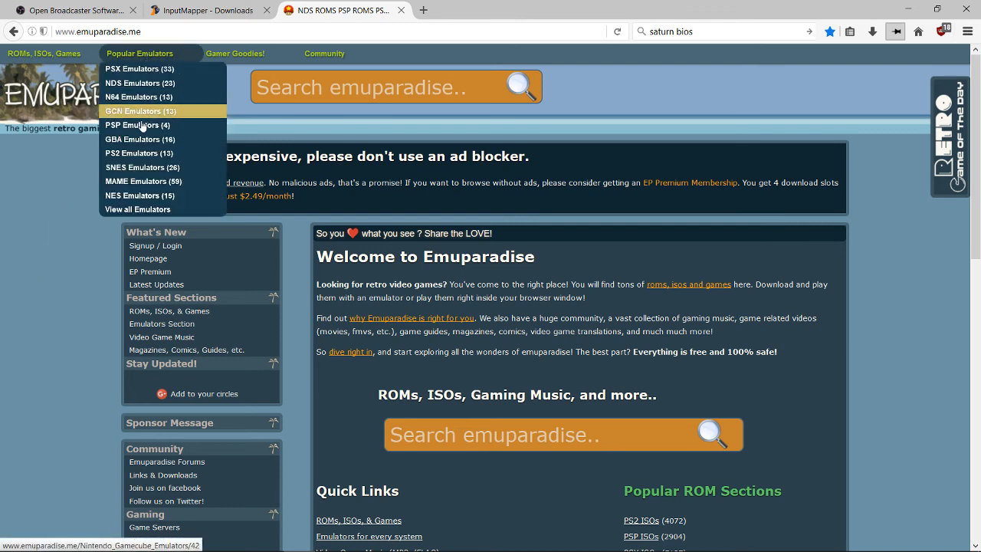
{"action": "left_click", "coordinate": [135, 212]}
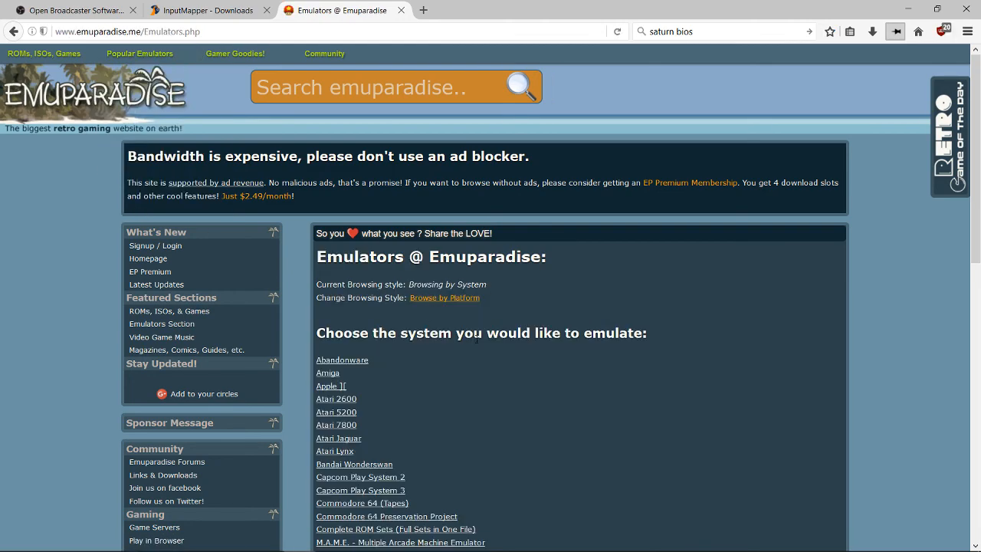
{"action": "scroll", "coordinate": [476, 338], "scroll_direction": "down", "scroll_amount": 8}
{"action": "scroll", "coordinate": [475, 338], "scroll_direction": "up", "scroll_amount": 3}
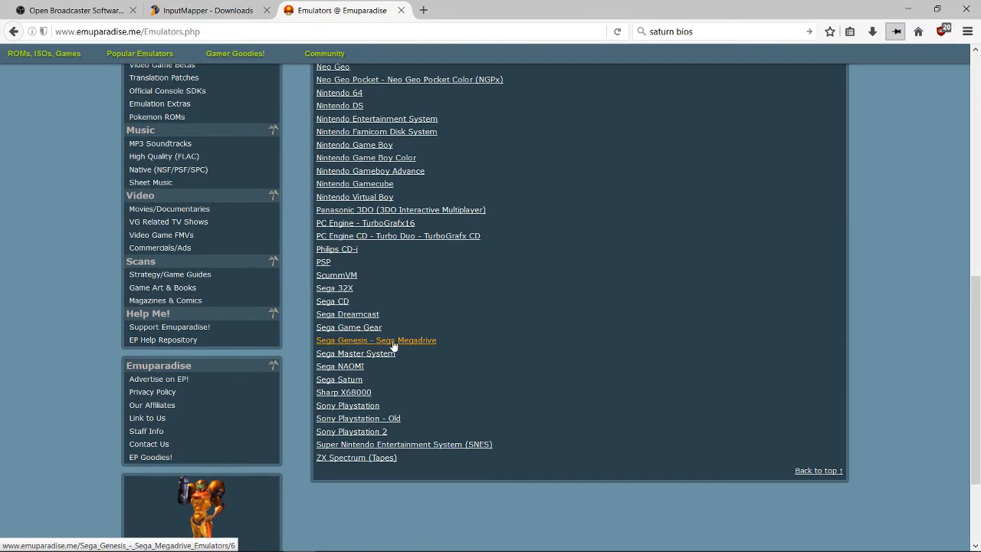
{"action": "left_click", "coordinate": [393, 342]}
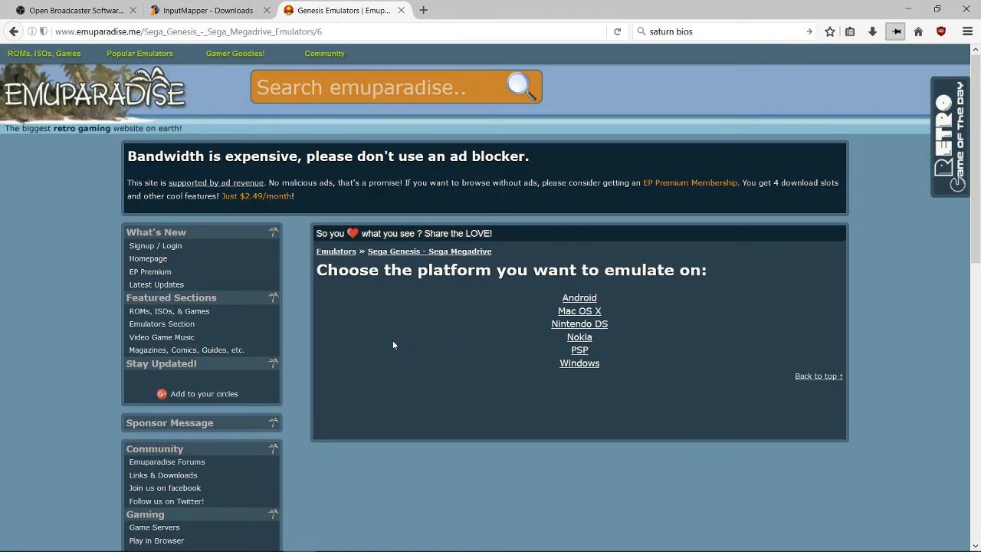
{"action": "left_click", "coordinate": [579, 364]}
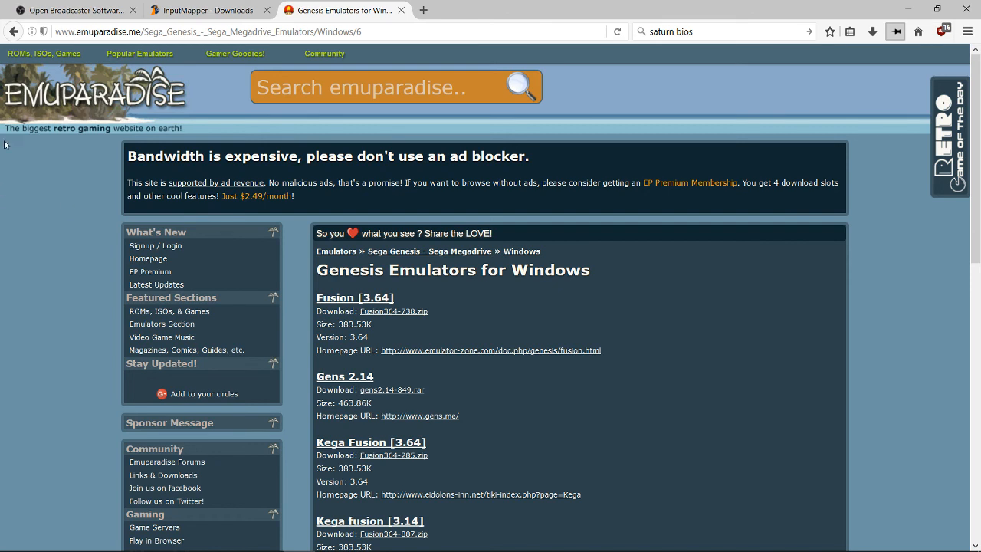
- Show all console ROM sections on Emuparadise and open the Sega Genesis/MegaDrive section
{"action": "mouse_move", "coordinate": [19, 58]}
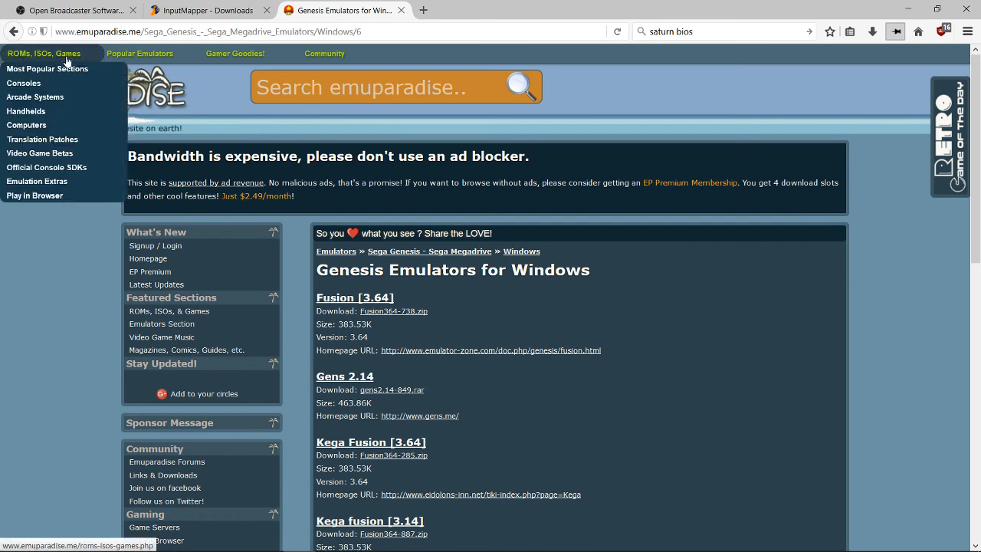
{"action": "mouse_move", "coordinate": [29, 88]}
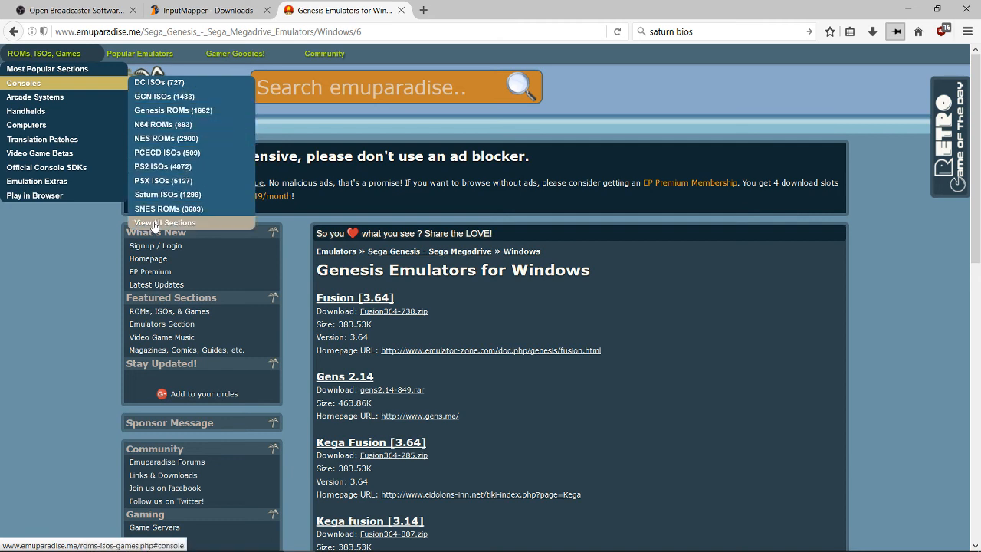
{"action": "mouse_move", "coordinate": [127, 97]}
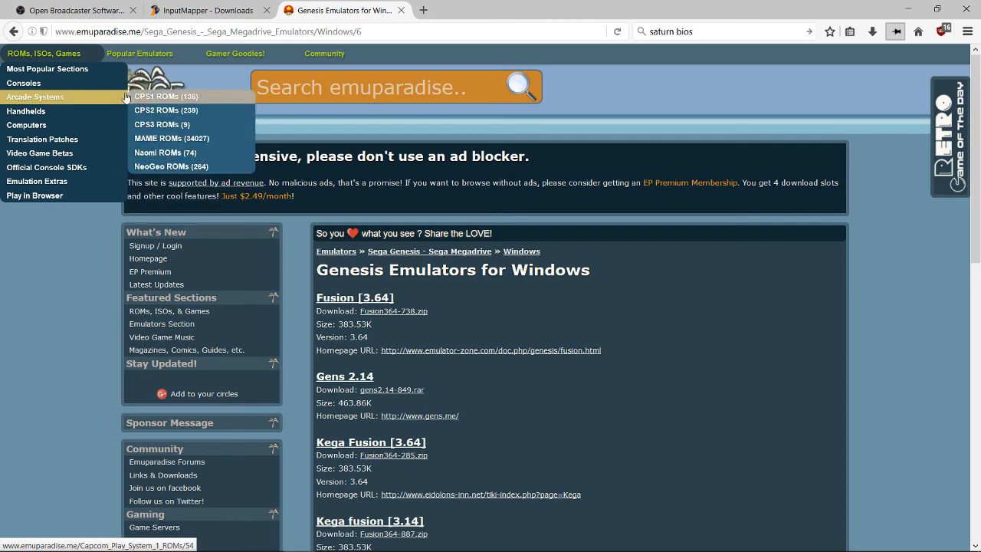
{"action": "mouse_move", "coordinate": [94, 86]}
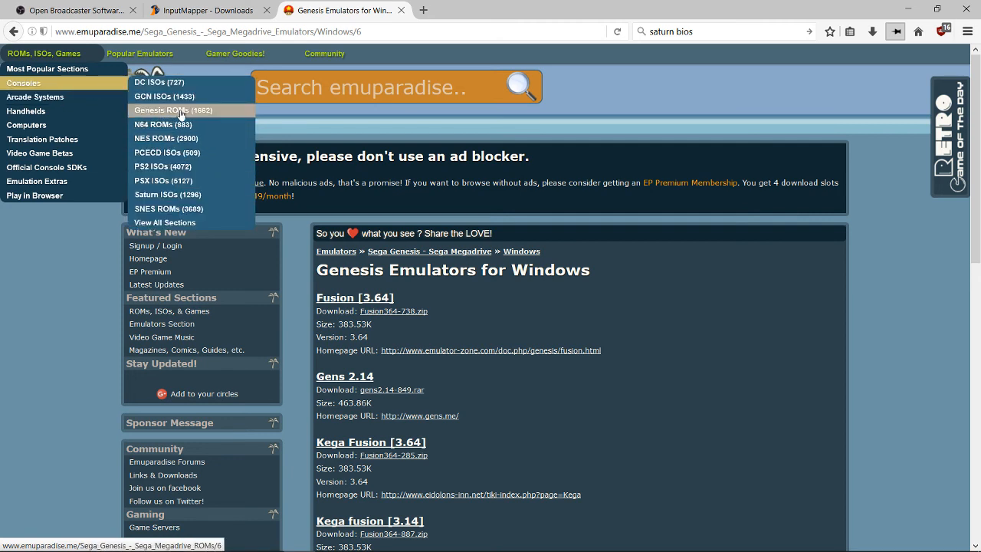
{"action": "left_click", "coordinate": [160, 223]}
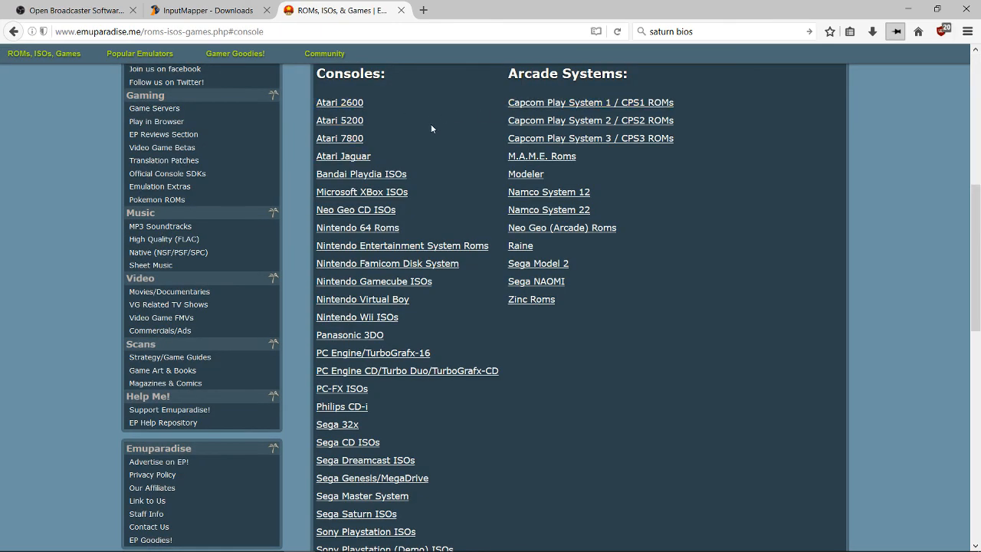
{"action": "scroll", "coordinate": [430, 124], "scroll_direction": "down", "scroll_amount": 3}
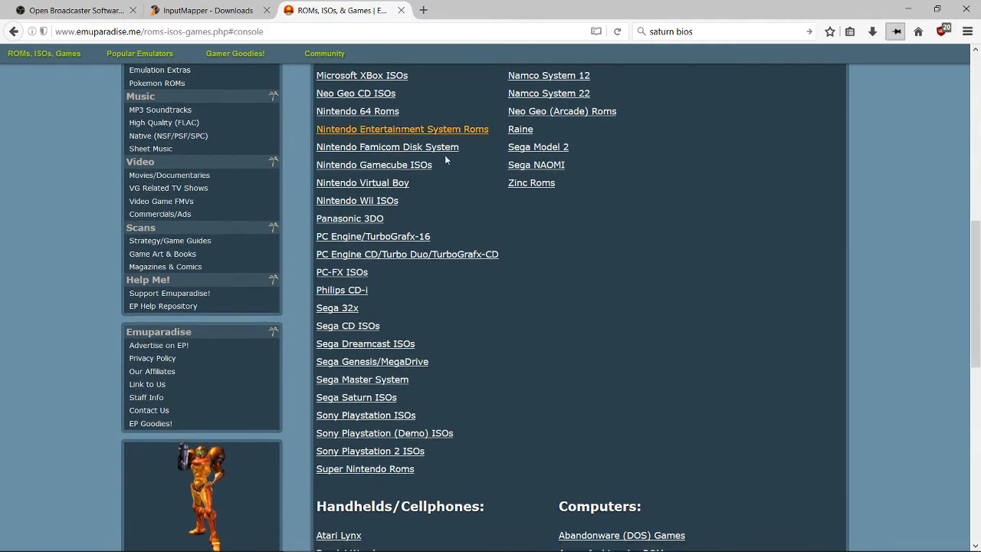
{"action": "left_click", "coordinate": [376, 366]}
- List the Sega Genesis - Sega Megadrive ROM titles beginning with Z
{"action": "scroll", "coordinate": [575, 340], "scroll_direction": "down", "scroll_amount": 3}
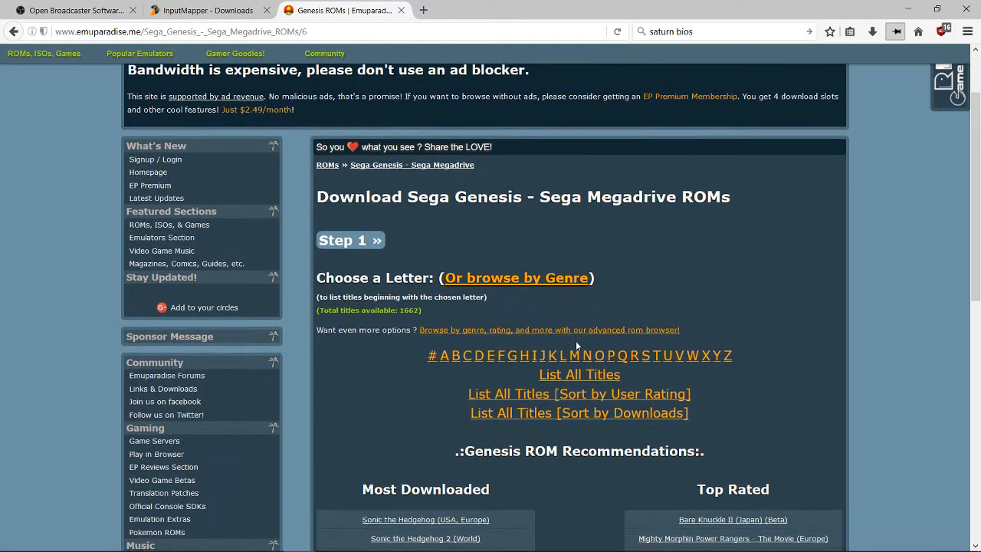
{"action": "scroll", "coordinate": [575, 340], "scroll_direction": "down", "scroll_amount": 5}
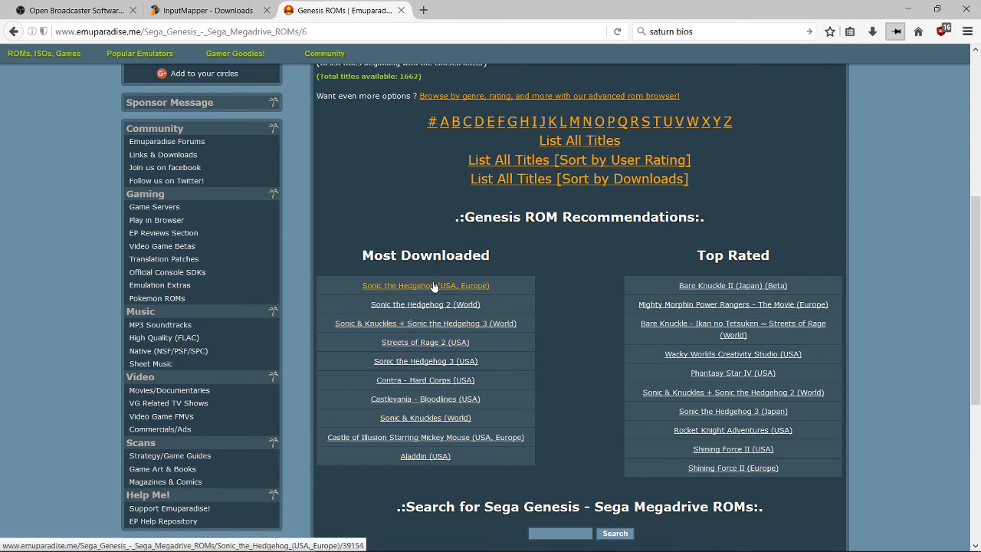
{"action": "left_click", "coordinate": [728, 122]}
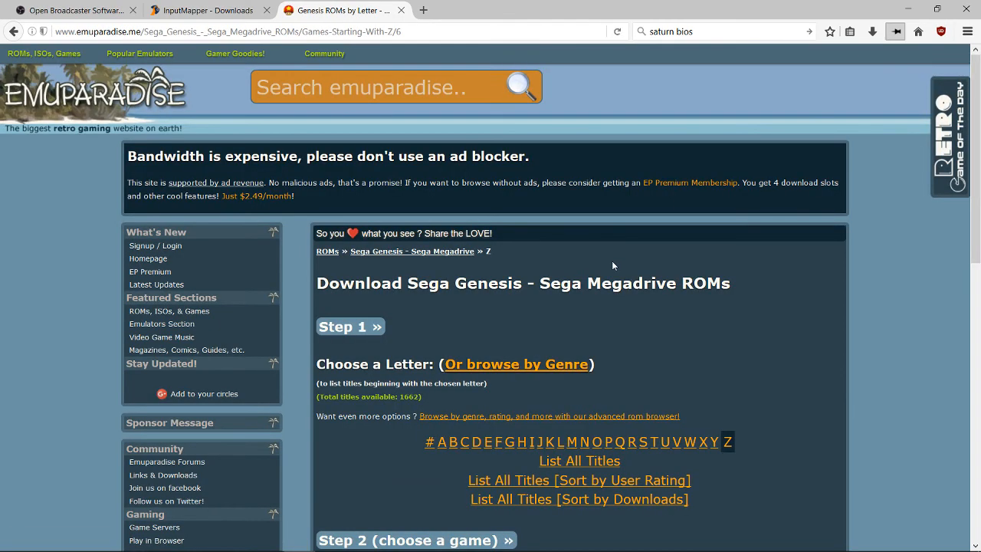
- Open the game page of Zool - Ninja of the 'Nth' Dimension (Europe) and go to its download page
{"action": "scroll", "coordinate": [612, 262], "scroll_direction": "down", "scroll_amount": 3}
{"action": "scroll", "coordinate": [611, 260], "scroll_direction": "down", "scroll_amount": 5}
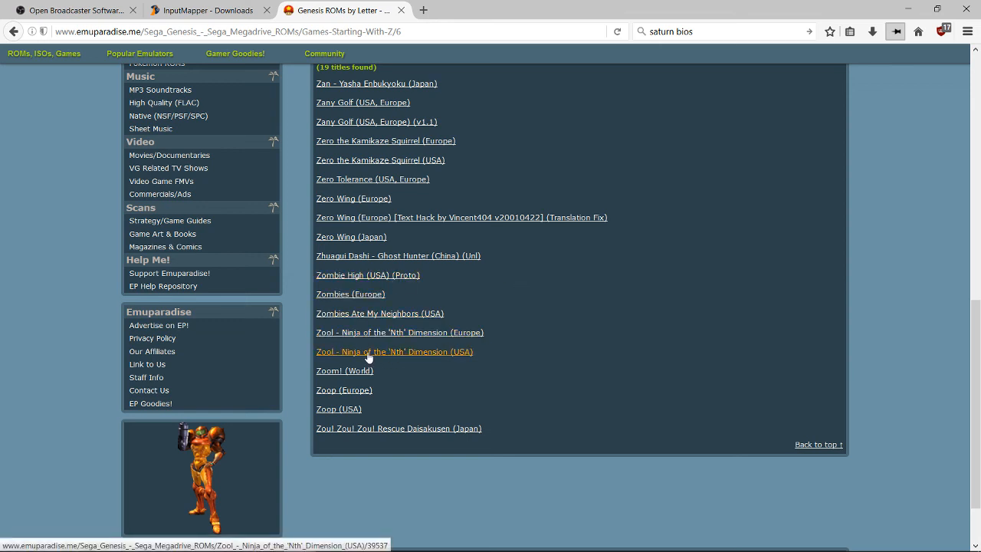
{"action": "left_click", "coordinate": [423, 334]}
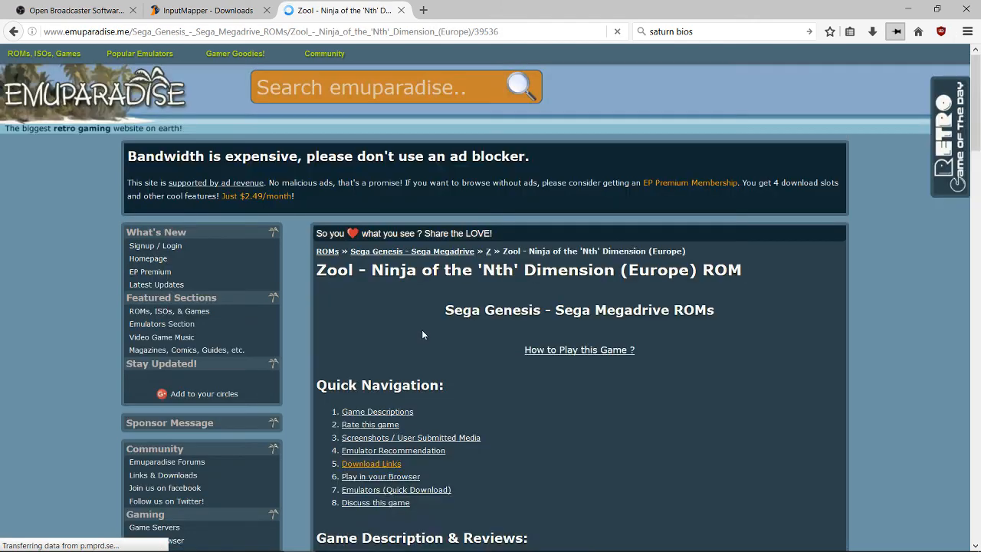
{"action": "scroll", "coordinate": [514, 312], "scroll_direction": "down", "scroll_amount": 2}
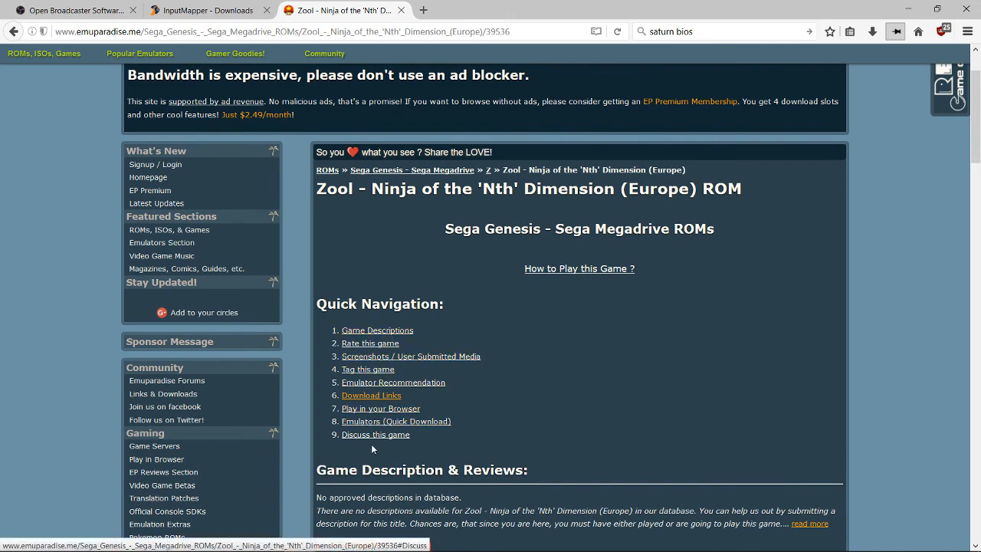
{"action": "left_click", "coordinate": [371, 396]}
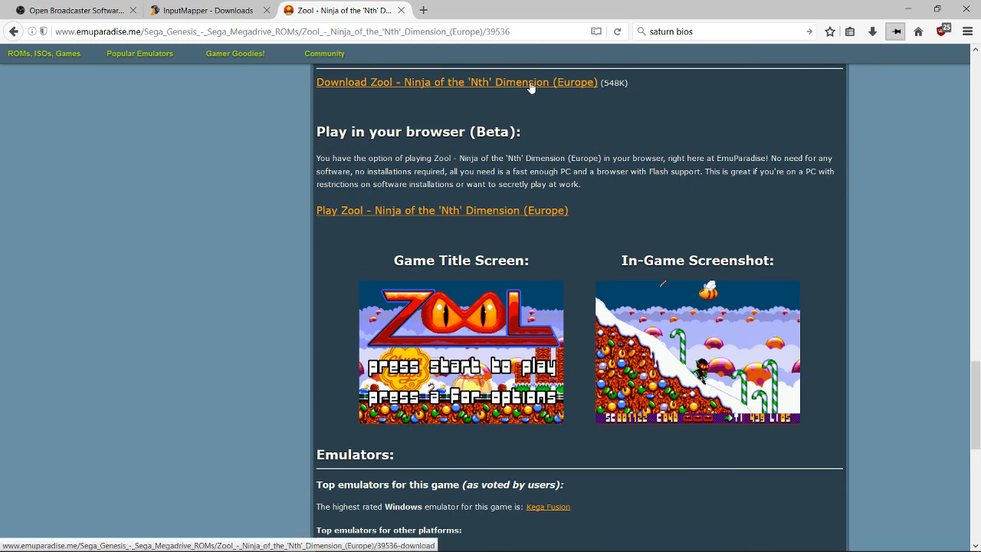
{"action": "left_click", "coordinate": [530, 82]}
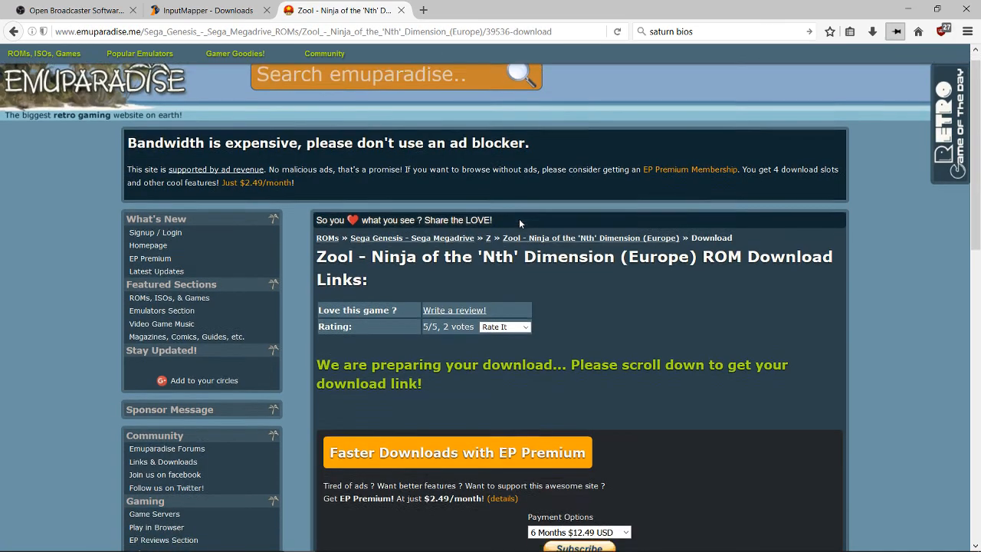
- Request the direct download of Zool - Ninja of the 'Nth' Dimension (Europe) and cancel the save dialog
{"action": "scroll", "coordinate": [519, 220], "scroll_direction": "down", "scroll_amount": 5}
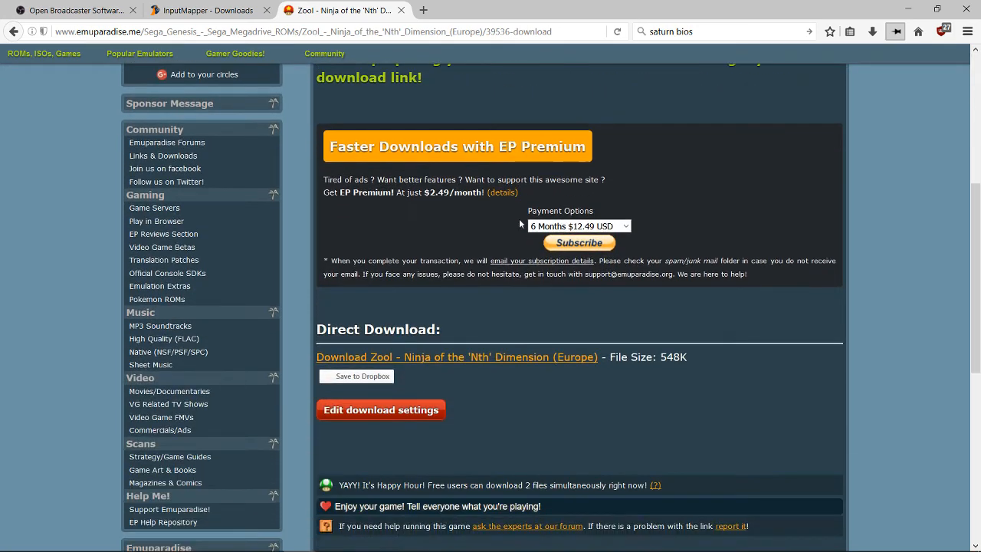
{"action": "scroll", "coordinate": [518, 218], "scroll_direction": "down", "scroll_amount": 2}
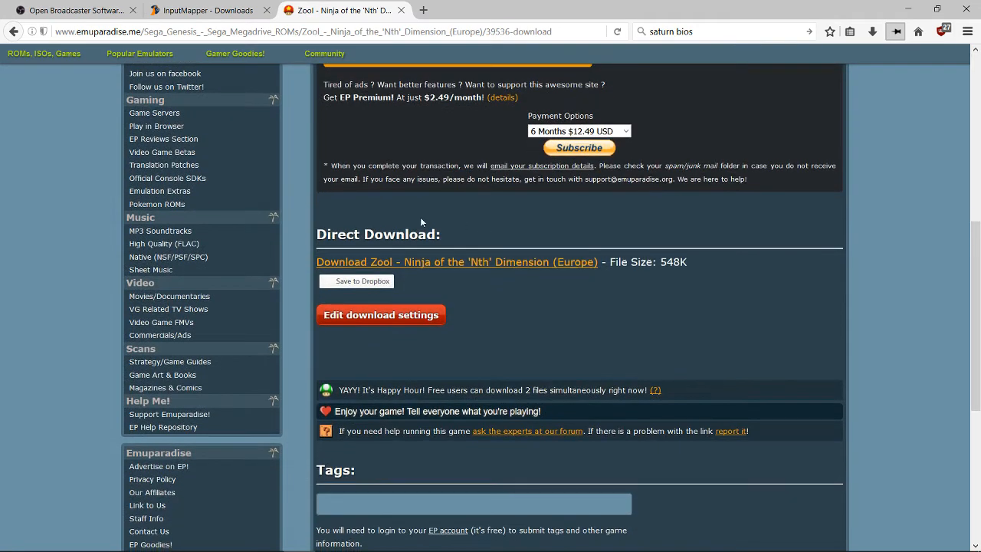
{"action": "left_click", "coordinate": [505, 262]}
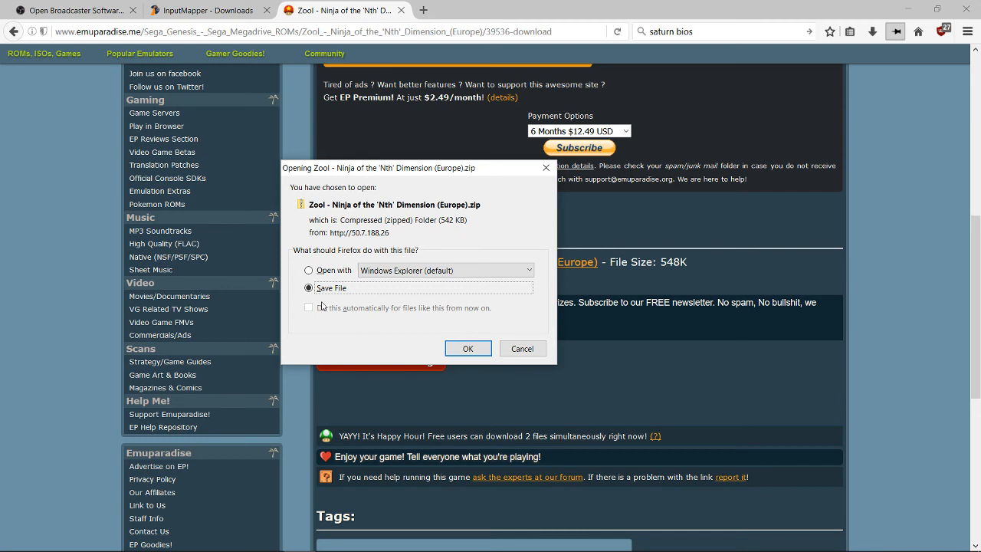
{"action": "left_click", "coordinate": [523, 349]}
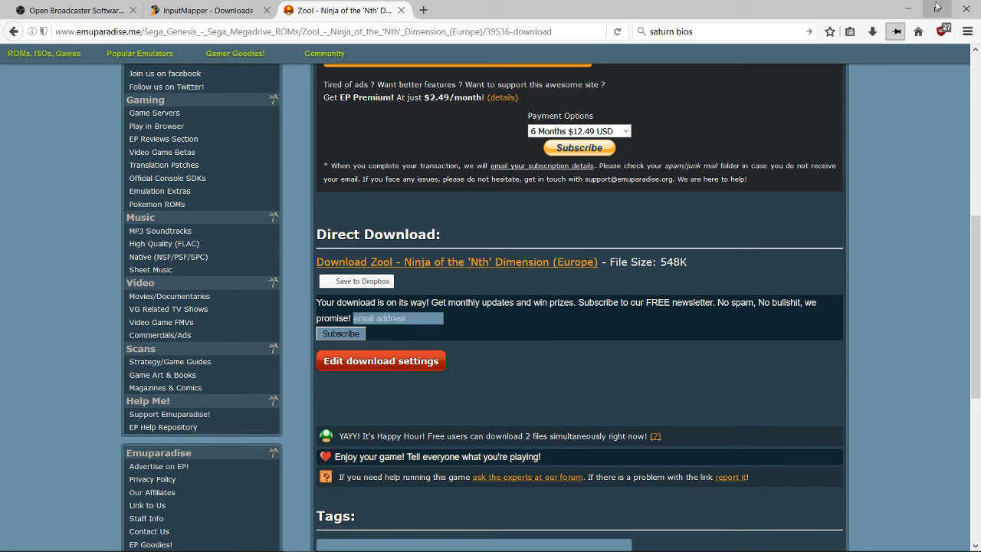
- Minimize Firefox and open the Mega Drive Games folder inside the desktop's Emulators folder
{"action": "left_click", "coordinate": [907, 8]}
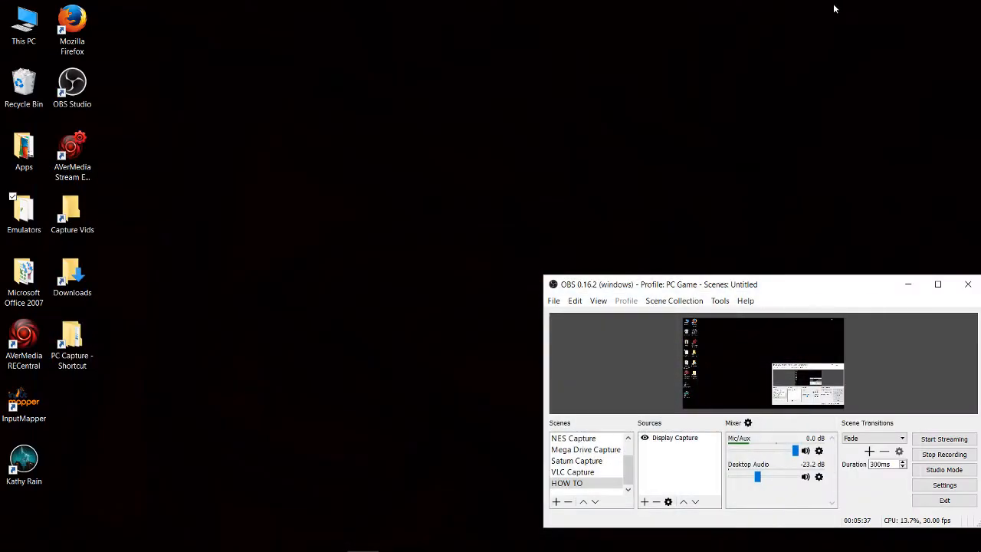
{"action": "double_click", "coordinate": [24, 214]}
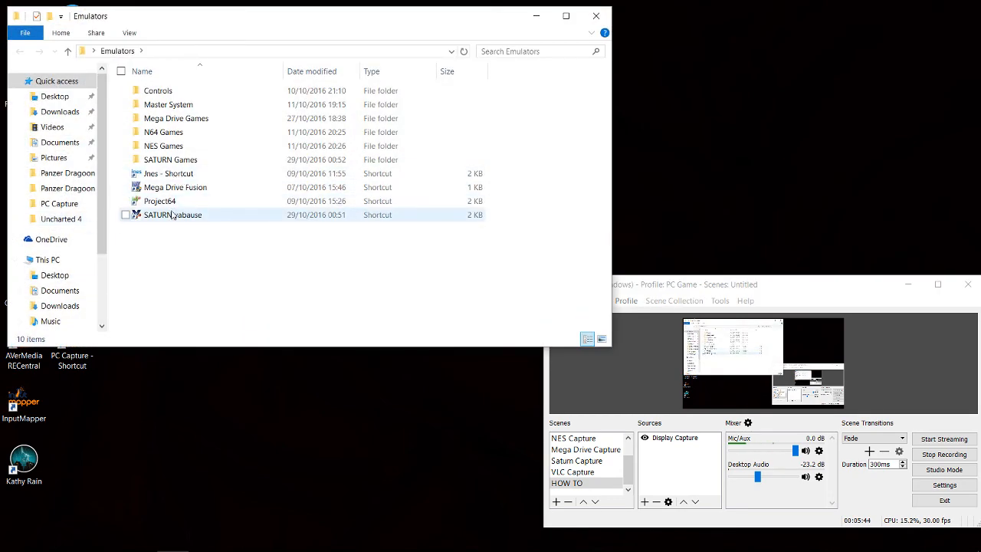
{"action": "double_click", "coordinate": [181, 119]}
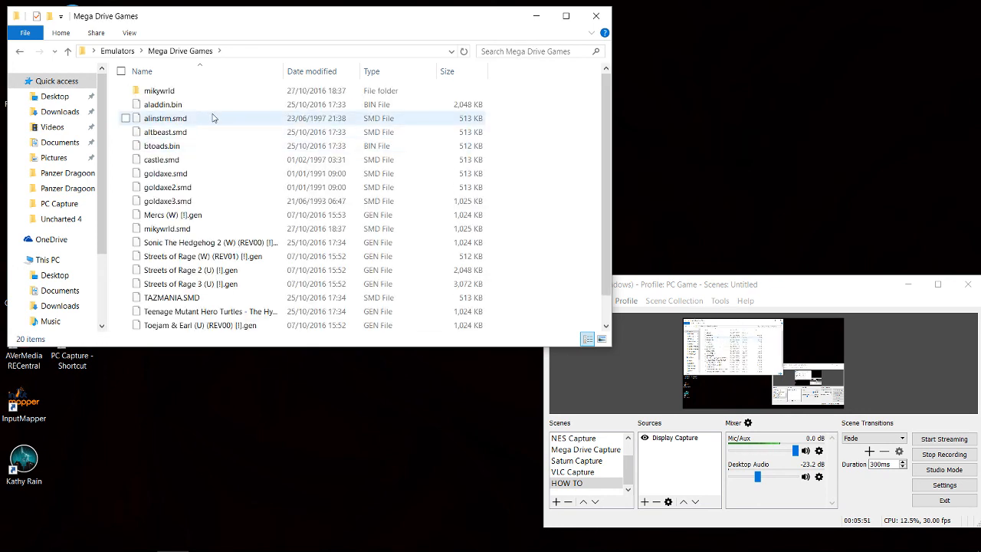
{"action": "scroll", "coordinate": [213, 118], "scroll_direction": "down", "scroll_amount": 1}
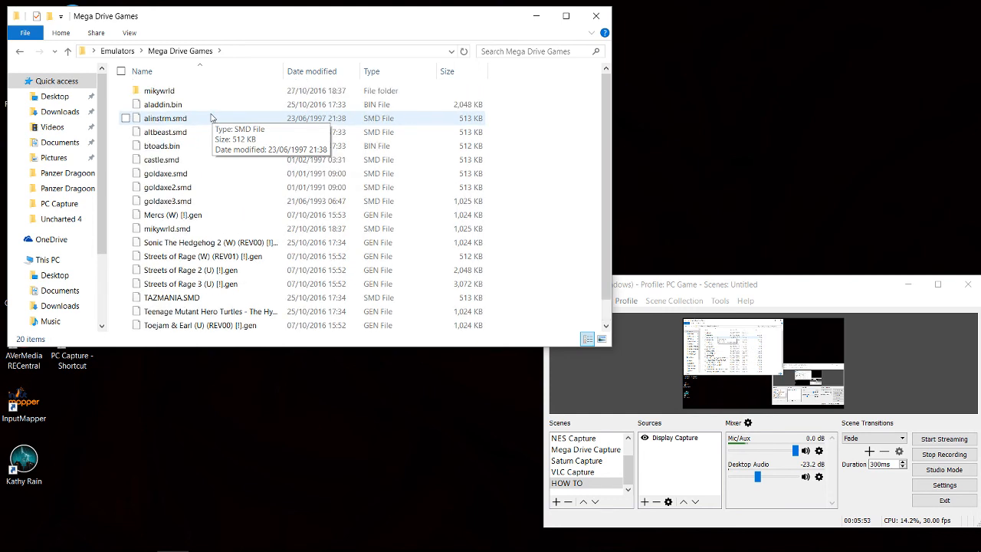
{"action": "scroll", "coordinate": [217, 116], "scroll_direction": "up", "scroll_amount": 1}
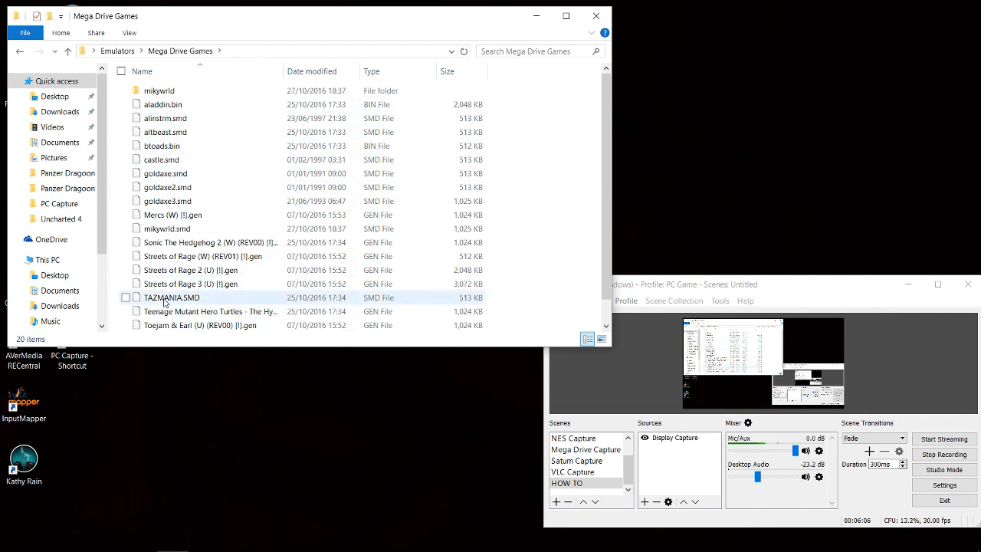
- Go back to the Emulators folder and close its window
{"action": "left_click", "coordinate": [21, 51]}
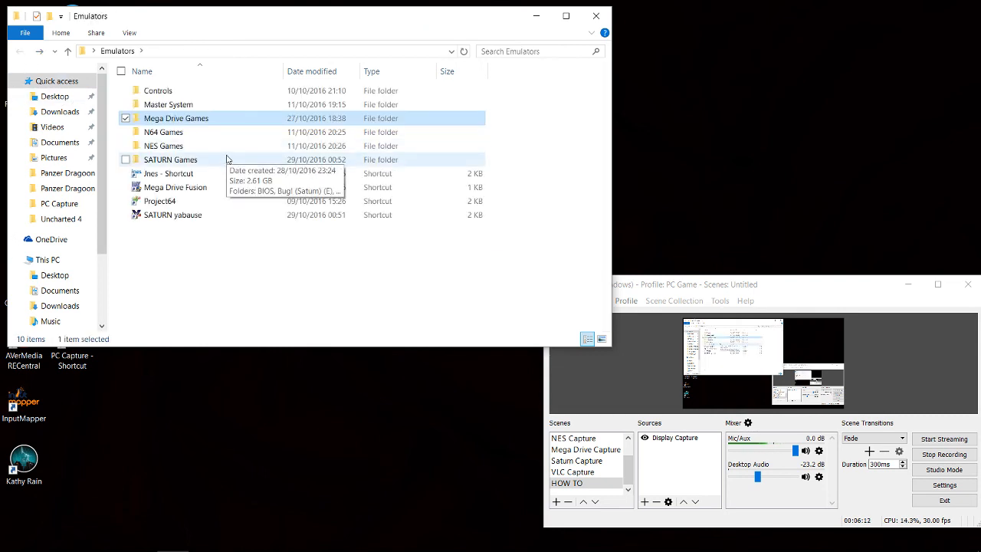
{"action": "left_click", "coordinate": [596, 15]}
- Switch to Firefox, view the Open Broadcaster Software and InputMapper Downloads pages, and return to the Zool download page
{"action": "mouse_move", "coordinate": [362, 545]}
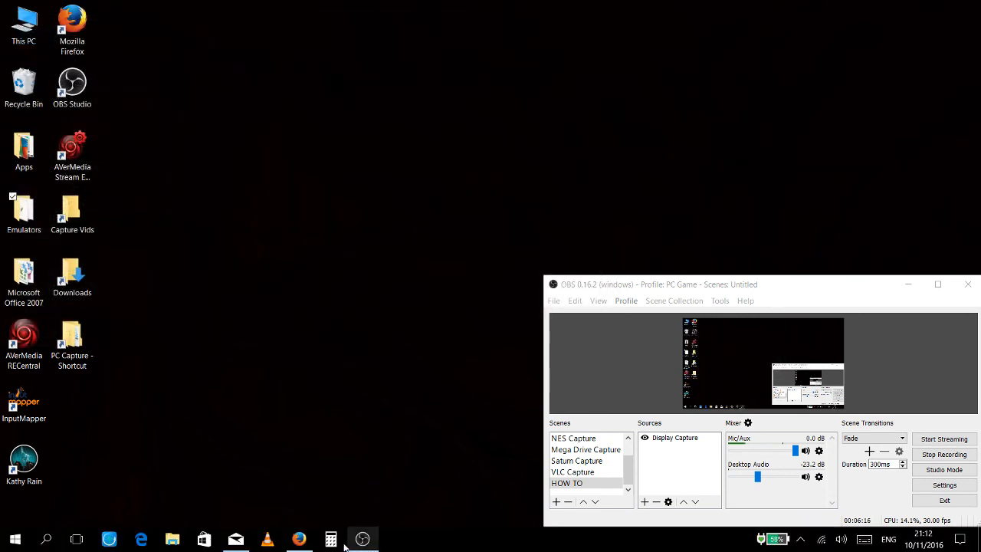
{"action": "left_click", "coordinate": [299, 539]}
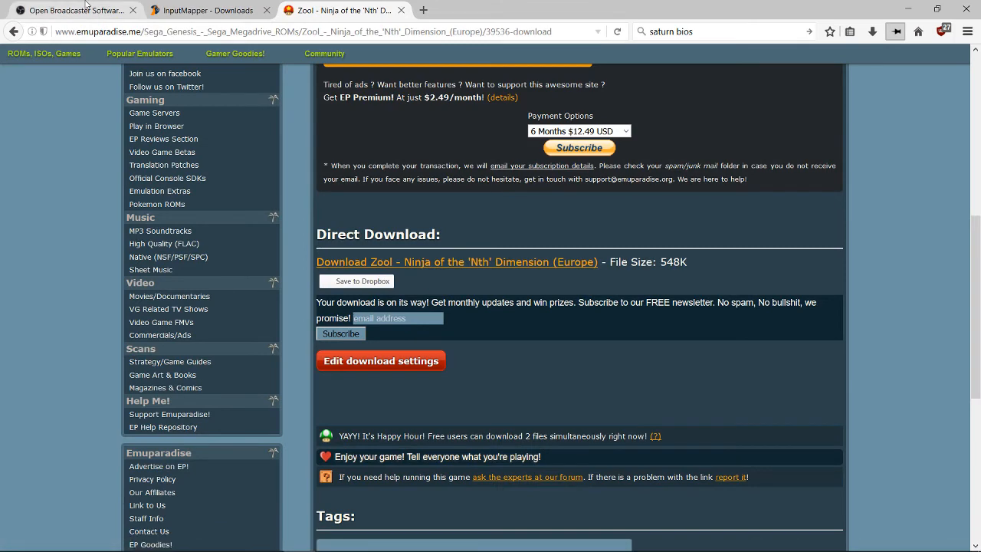
{"action": "left_click", "coordinate": [87, 6]}
{"action": "left_click", "coordinate": [202, 14]}
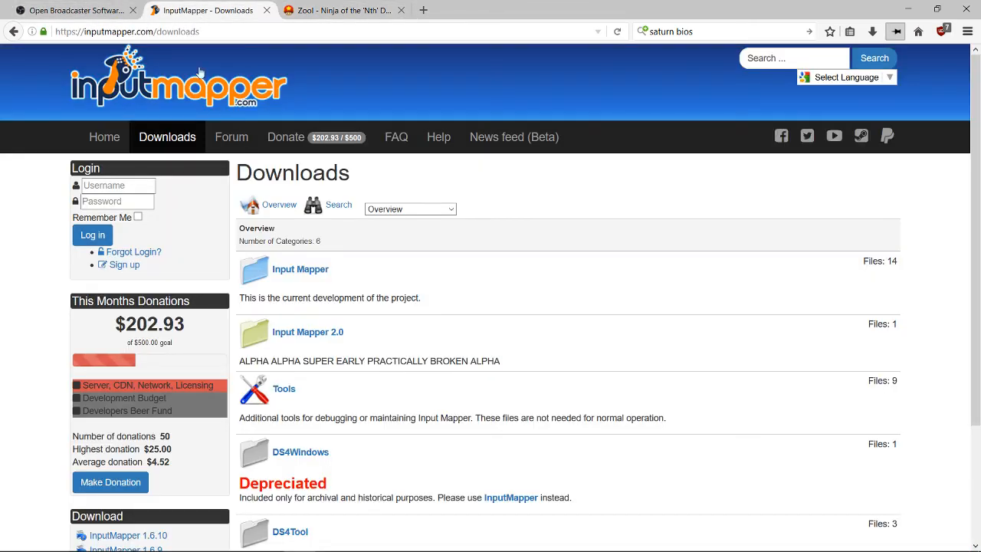
{"action": "left_click", "coordinate": [352, 11]}
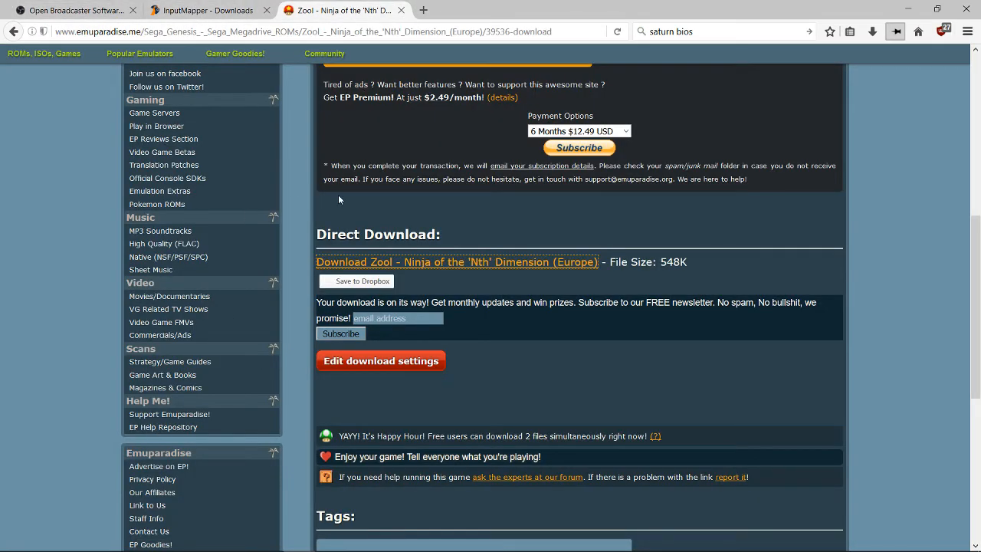
- Minimize Firefox and open the Emulators folder on the desktop
{"action": "left_click", "coordinate": [906, 11]}
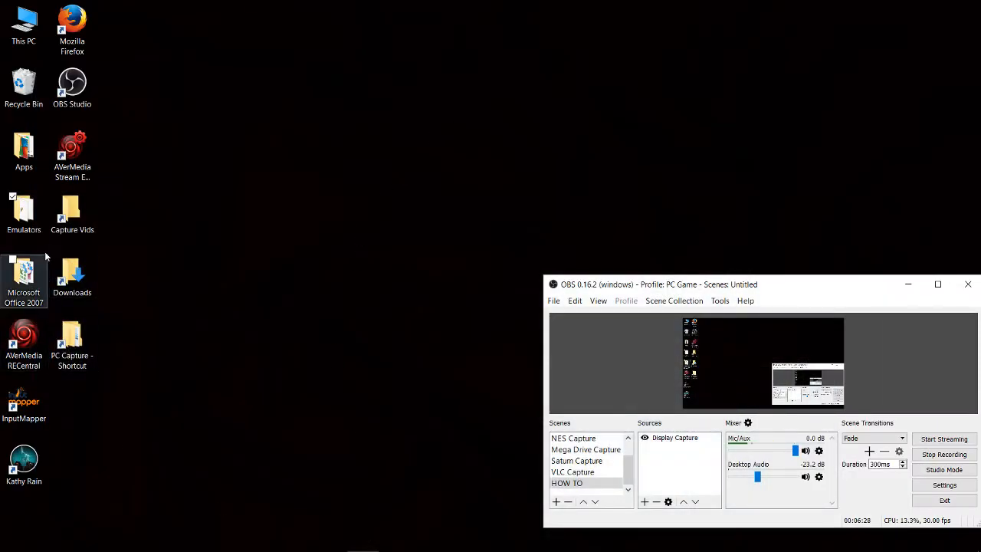
{"action": "double_click", "coordinate": [24, 213]}
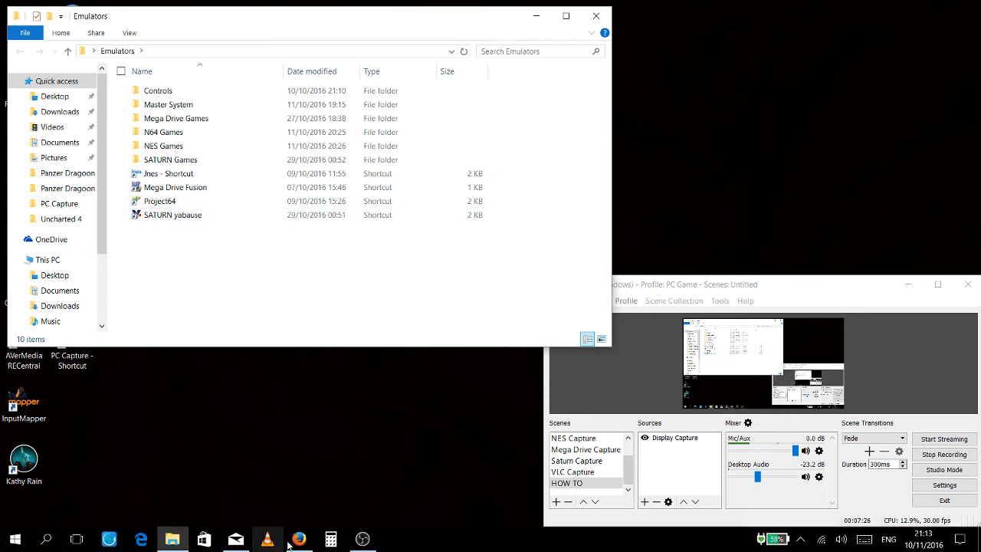
- Switch to Firefox and open the community Links and Downloads section from the Emuparadise home page
{"action": "left_click", "coordinate": [298, 540]}
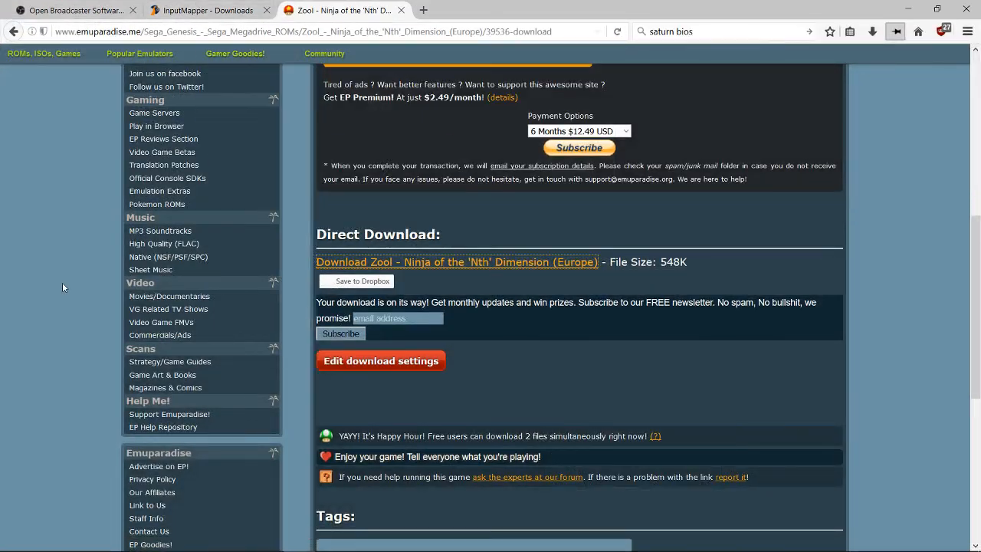
{"action": "scroll", "coordinate": [46, 286], "scroll_direction": "up", "scroll_amount": 10}
{"action": "left_click", "coordinate": [60, 92]}
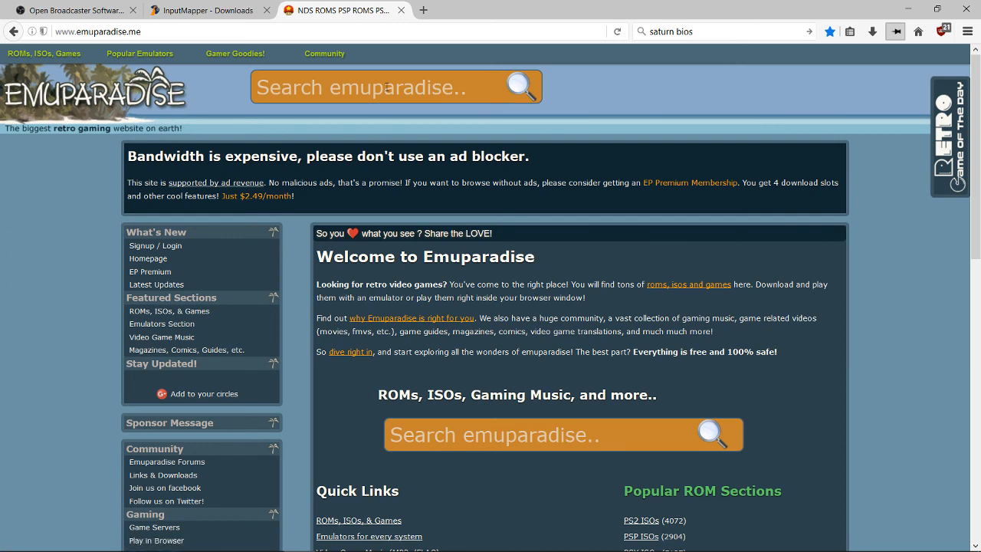
{"action": "mouse_move", "coordinate": [330, 52]}
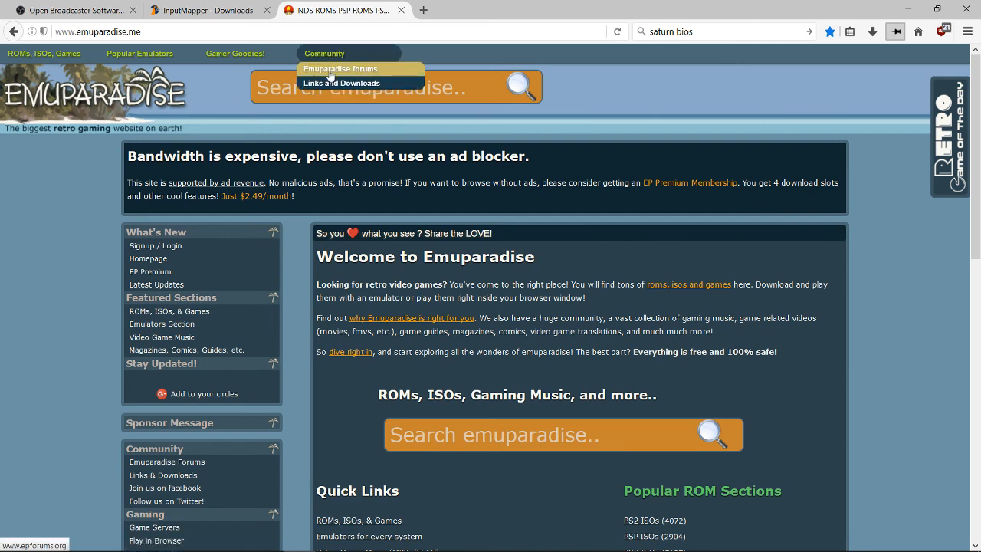
{"action": "left_click", "coordinate": [333, 84]}
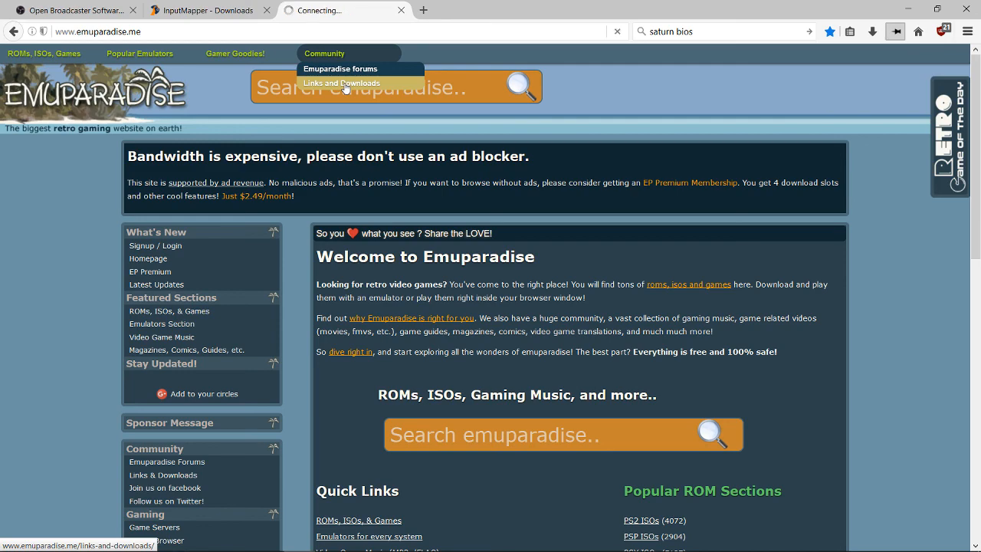
- Open the Sega Saturn BIOS Pack page in the BIOS Files category
{"action": "scroll", "coordinate": [447, 246], "scroll_direction": "down", "scroll_amount": 3}
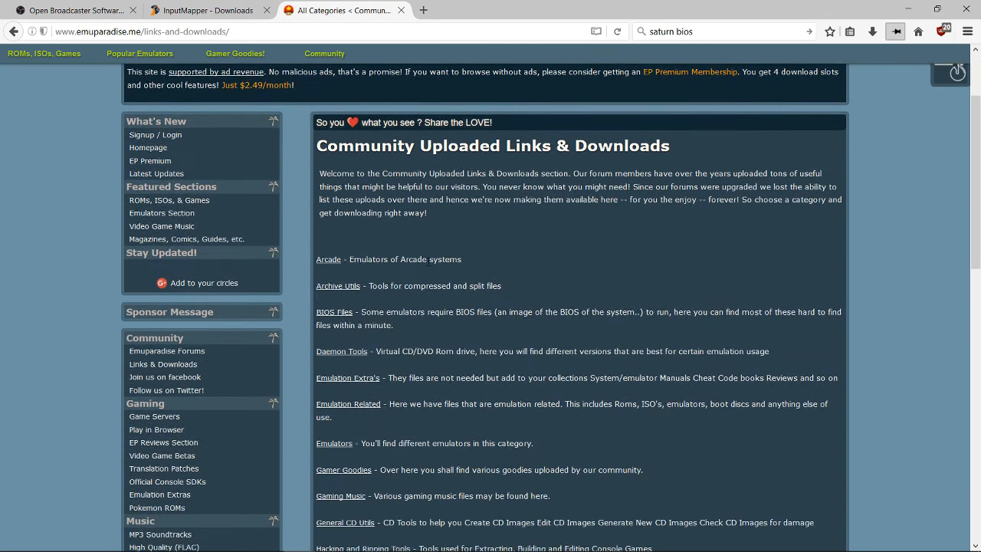
{"action": "left_click", "coordinate": [329, 313]}
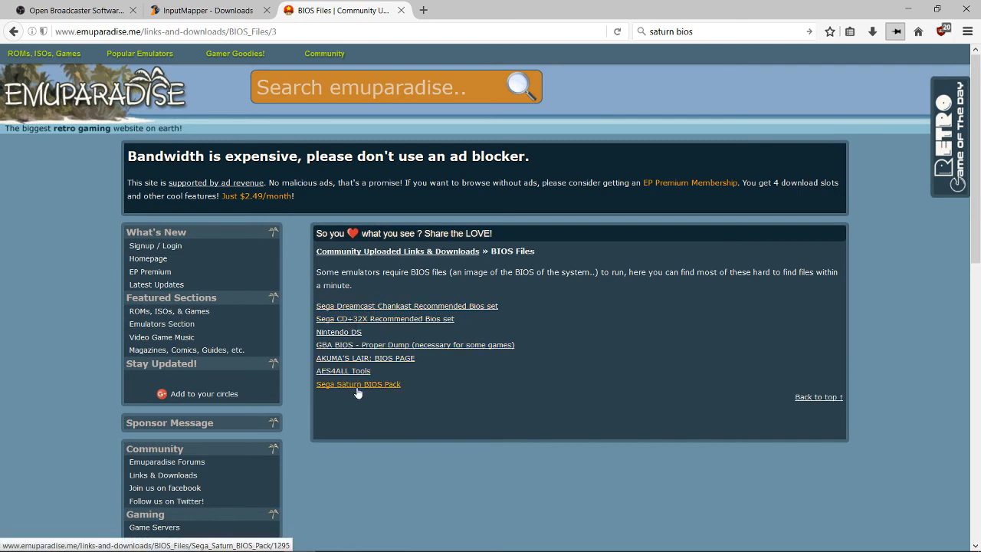
{"action": "left_click", "coordinate": [350, 386]}
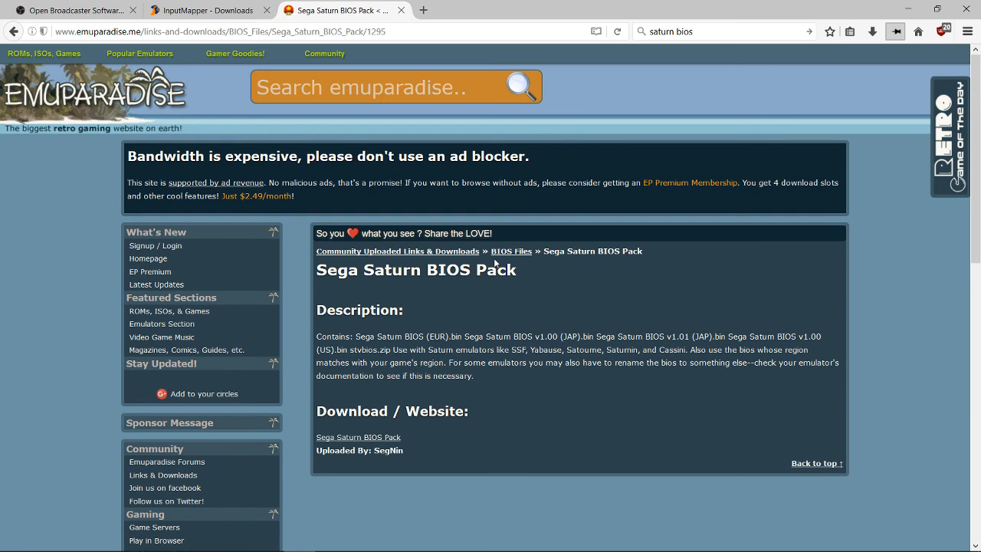
- Minimize Firefox and close the Emulators folder window
{"action": "left_click", "coordinate": [906, 14]}
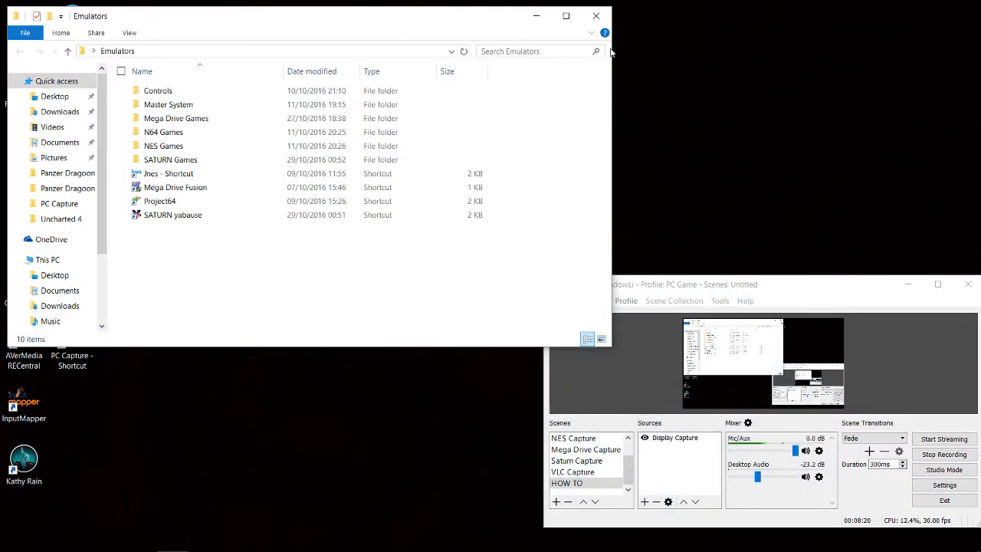
{"action": "left_click", "coordinate": [596, 15]}
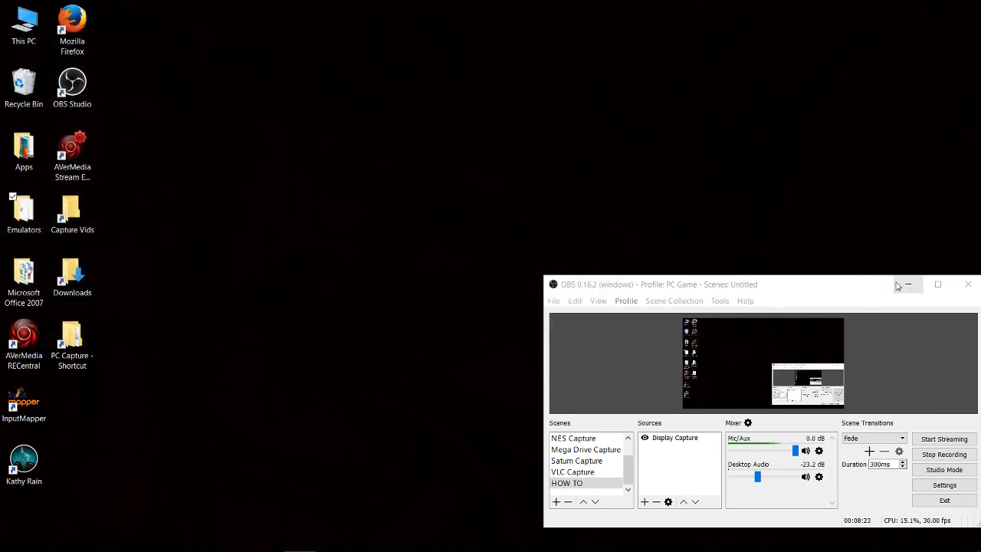
- Maximize OBS Studio, open the dialog for adding a scene, and cancel it
{"action": "left_click", "coordinate": [937, 285]}
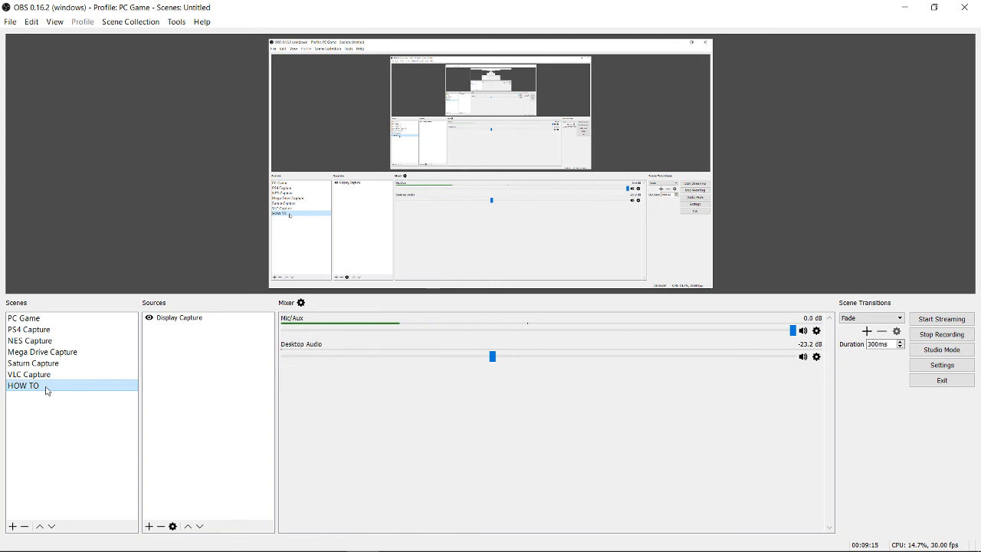
{"action": "left_click", "coordinate": [181, 319]}
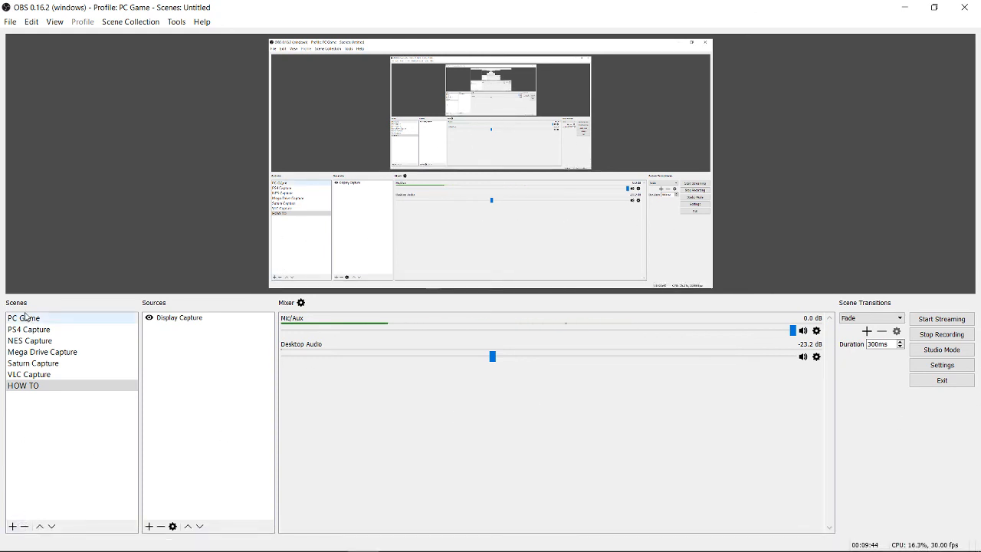
{"action": "left_click", "coordinate": [12, 526]}
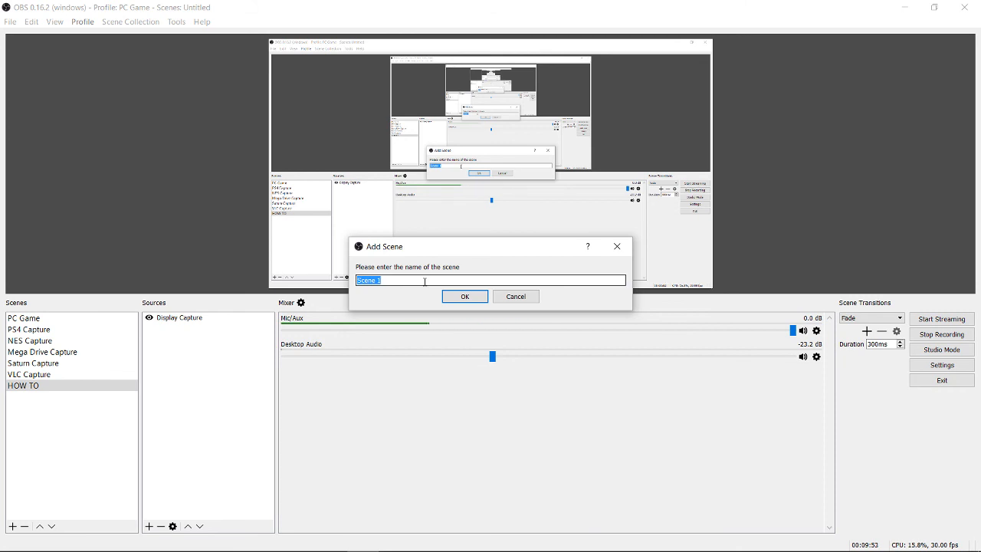
{"action": "left_click", "coordinate": [502, 299]}
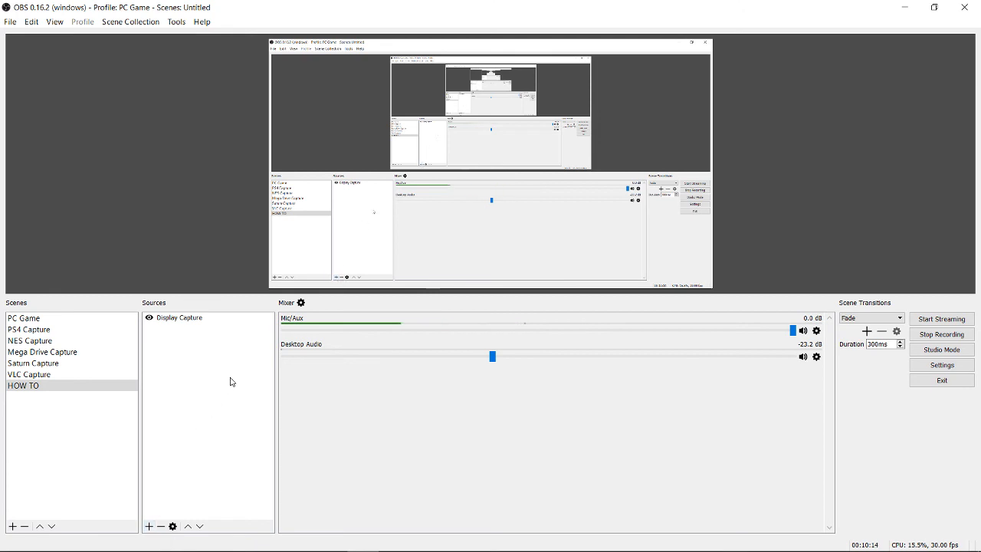
- Restore the OBS window to its smaller size and launch Mega Drive Fusion from the desktop's Emulators folder
{"action": "left_click", "coordinate": [934, 7]}
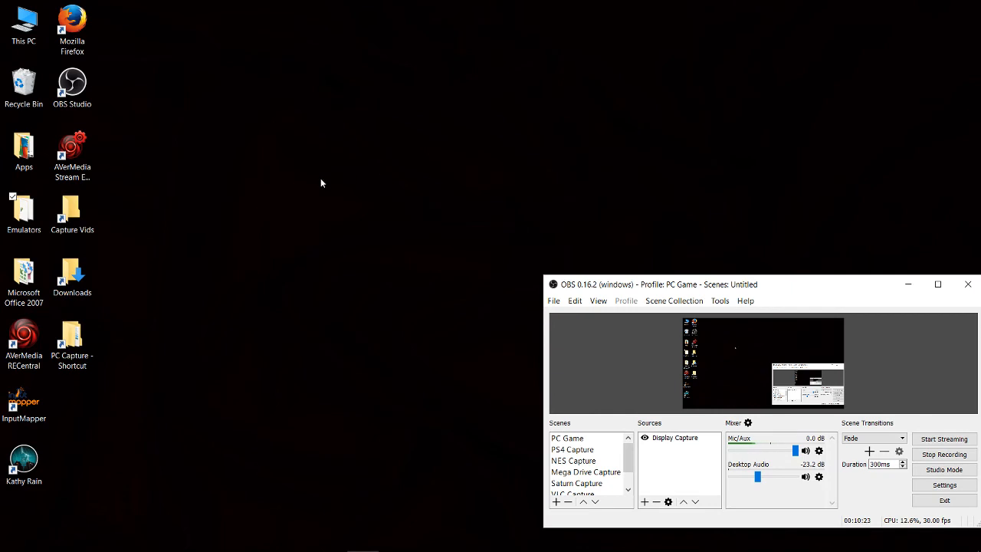
{"action": "double_click", "coordinate": [23, 216]}
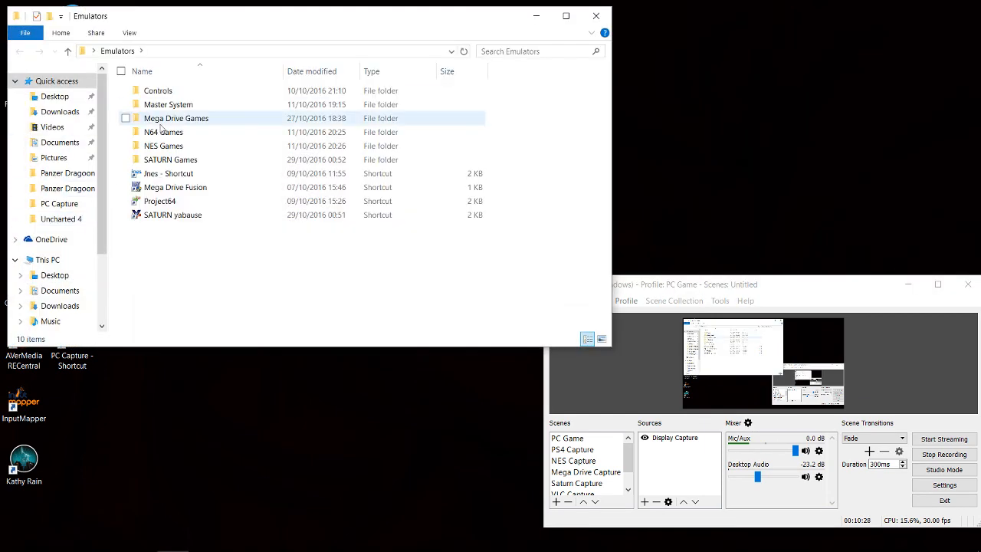
{"action": "double_click", "coordinate": [178, 188]}
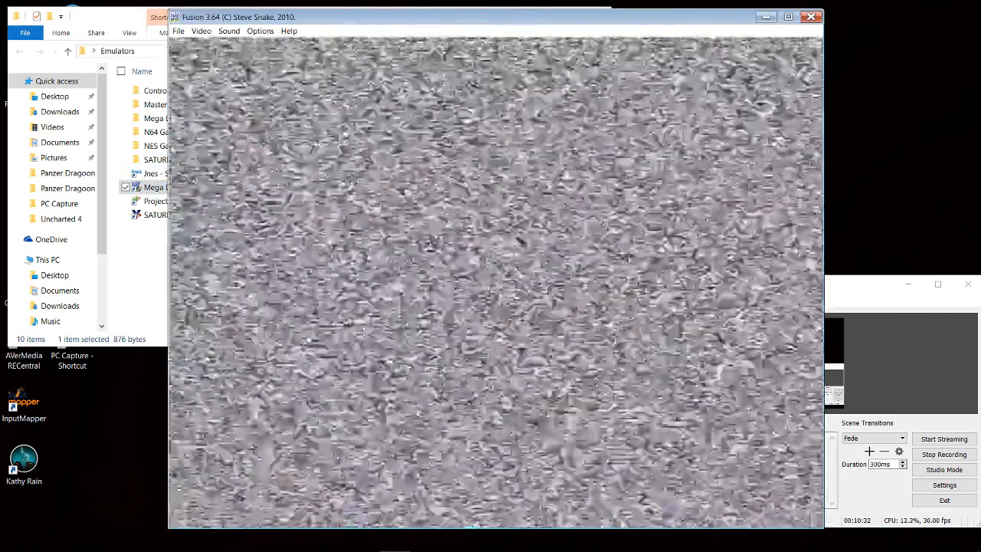
- Switch to OBS Studio and add a new Window Capture source named Fusion to the HOW TO scene
{"action": "left_click", "coordinate": [841, 289]}
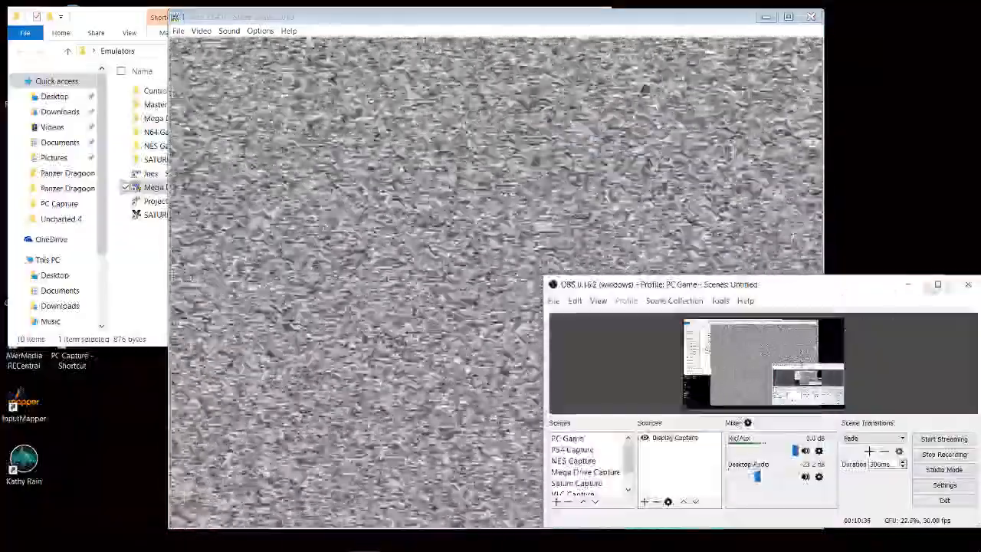
{"action": "left_click", "coordinate": [937, 284]}
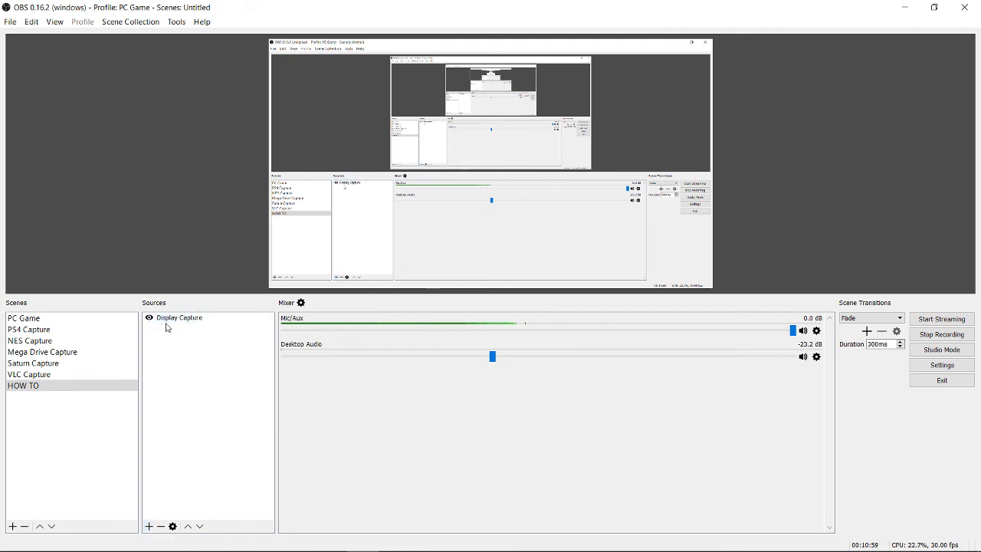
{"action": "left_click", "coordinate": [151, 525]}
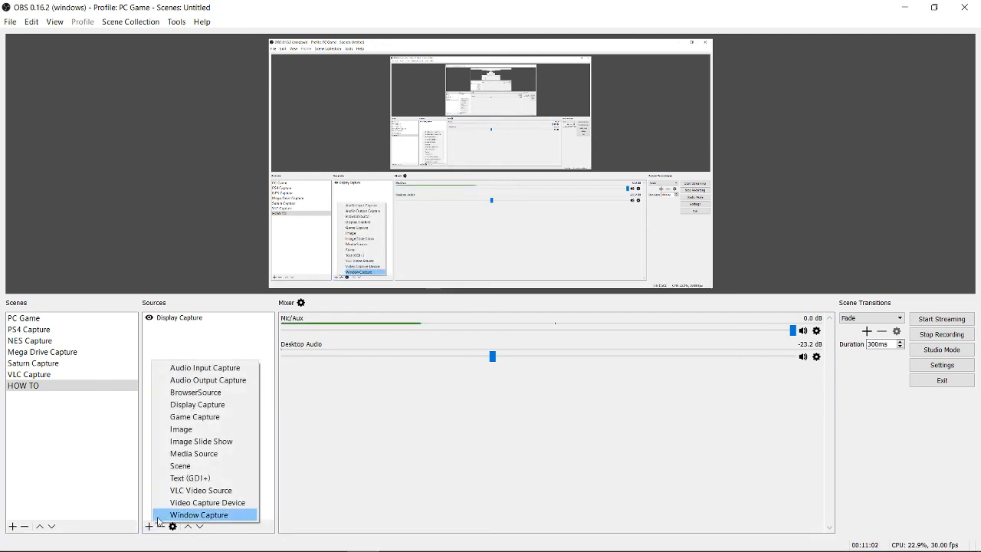
{"action": "left_click", "coordinate": [203, 515]}
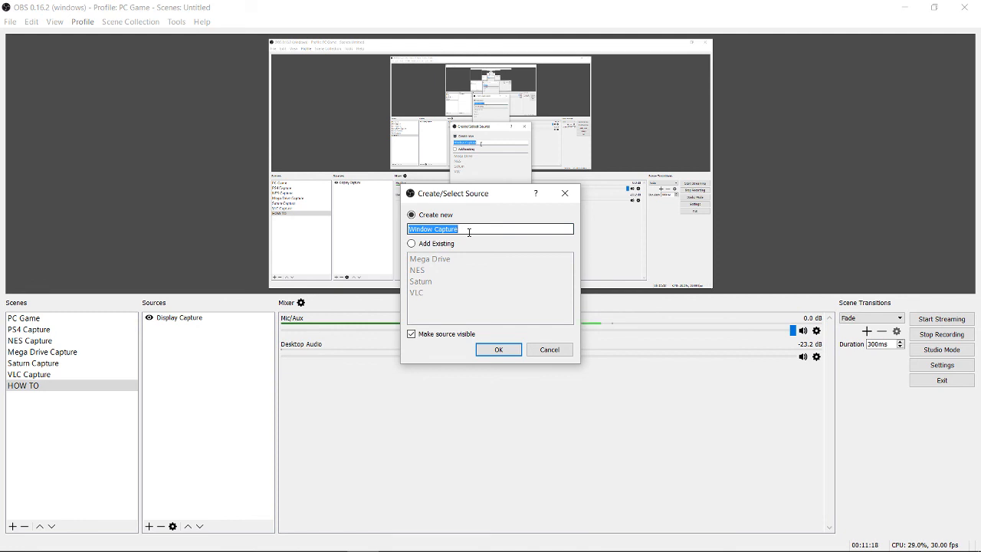
{"action": "type", "text": "Fusion"}
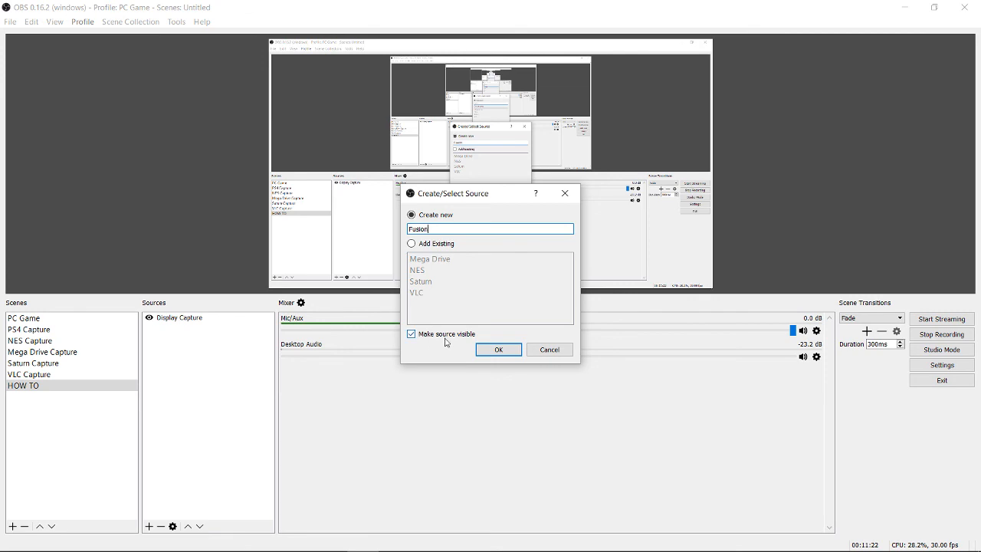
{"action": "left_click", "coordinate": [487, 351]}
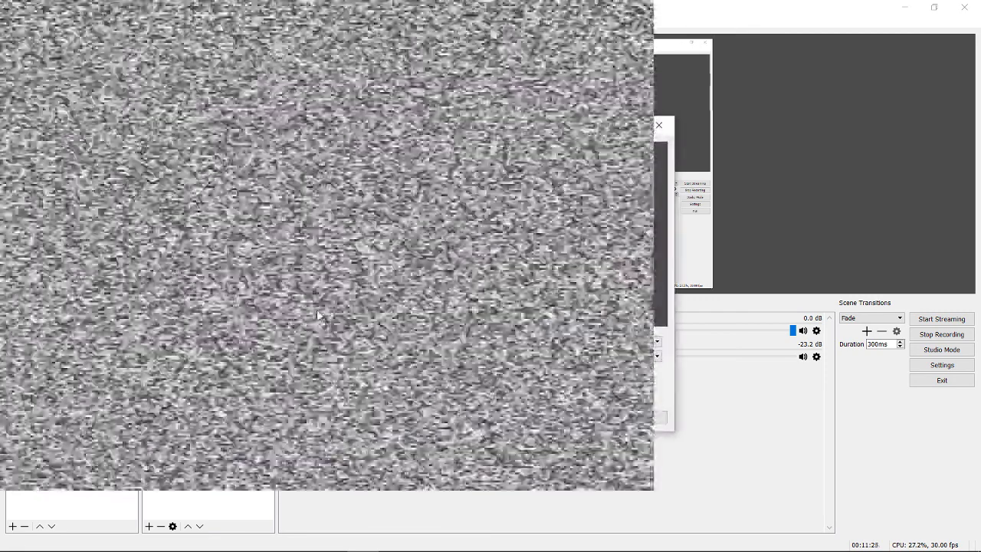
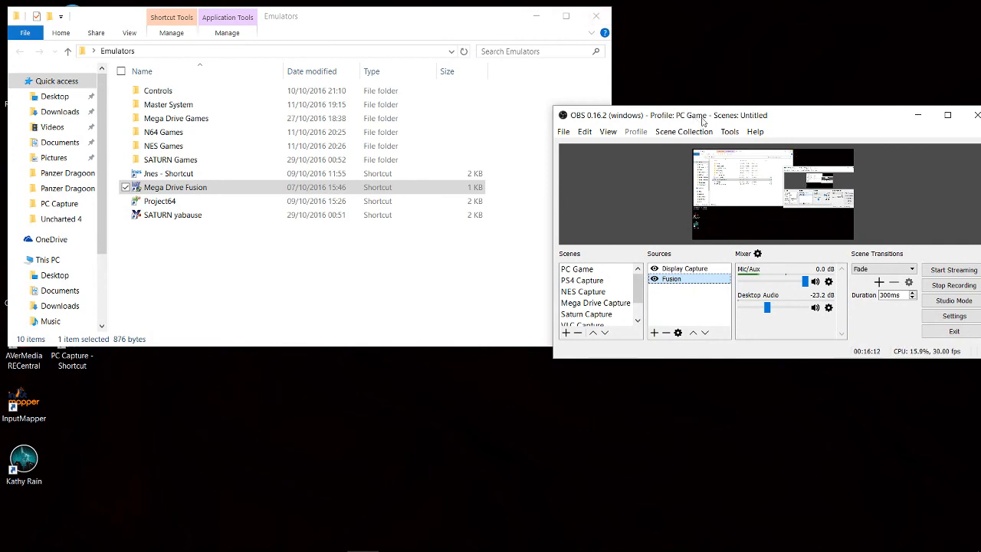
- Maximize OBS Studio and review its General, Stream and Output settings, including the streaming and recording output options
{"action": "left_click", "coordinate": [947, 115]}
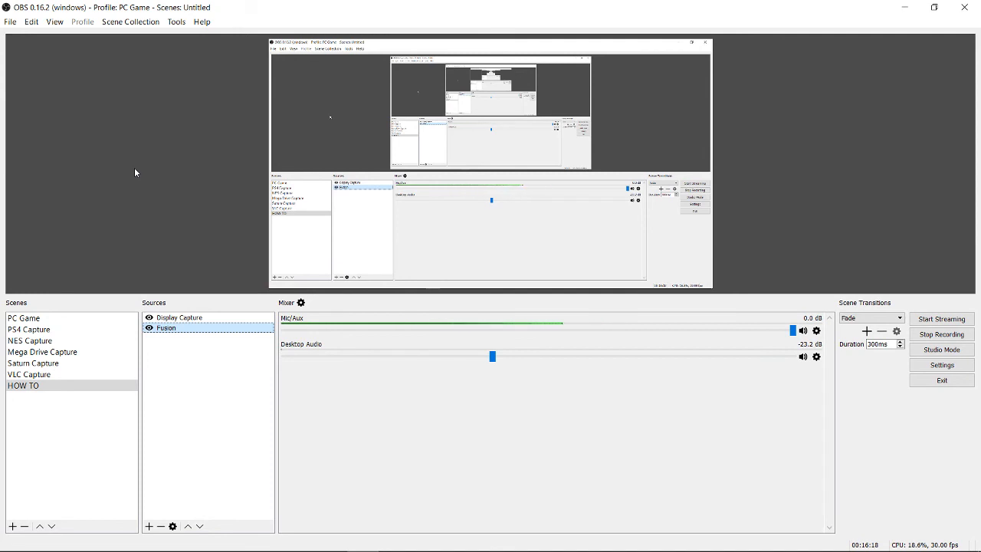
{"action": "left_click", "coordinate": [11, 24]}
{"action": "left_click", "coordinate": [31, 67]}
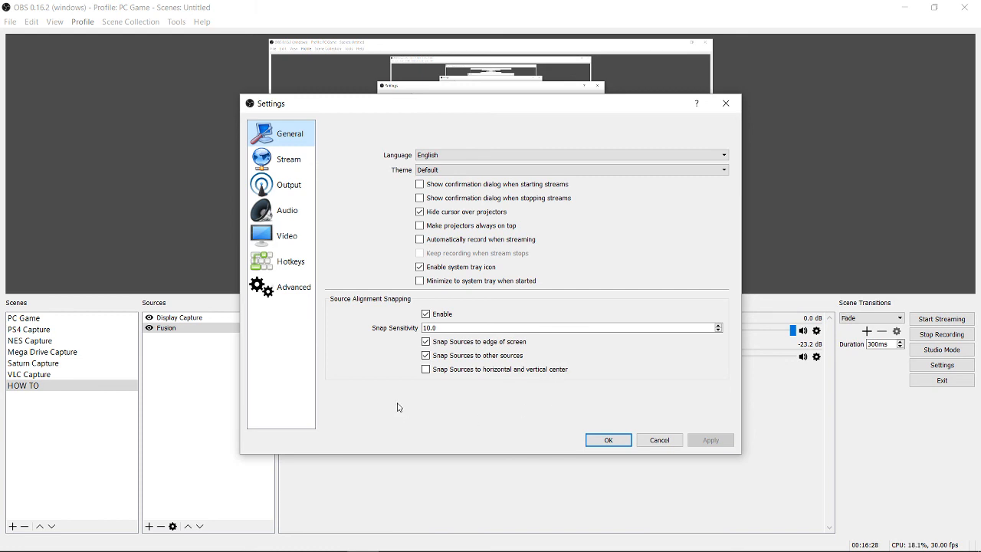
{"action": "left_click", "coordinate": [274, 156]}
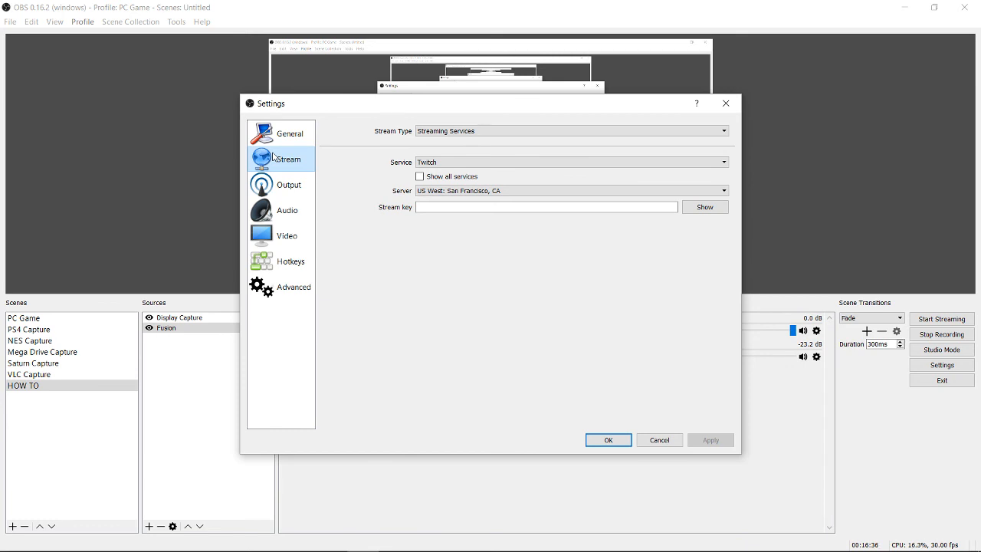
{"action": "left_click", "coordinate": [283, 187]}
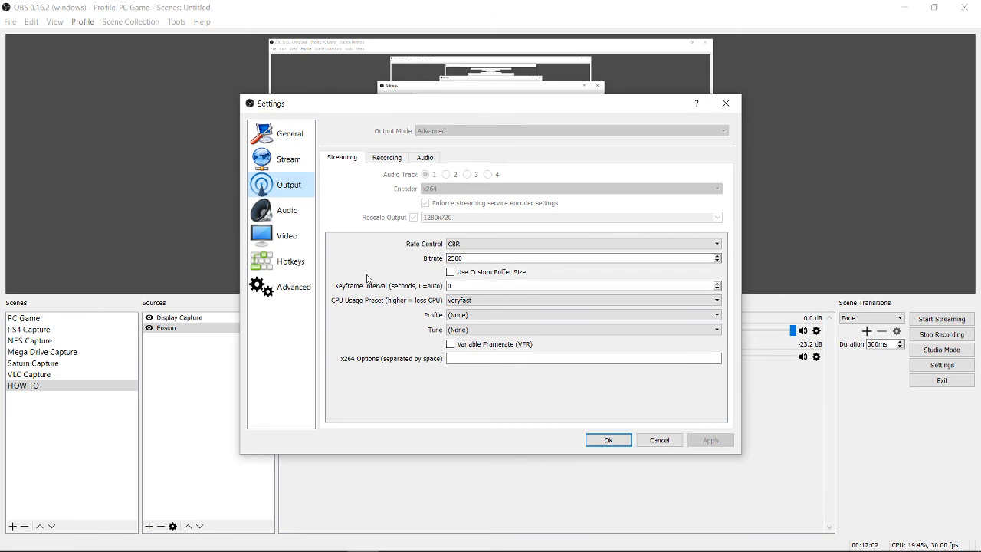
{"action": "left_click", "coordinate": [382, 159]}
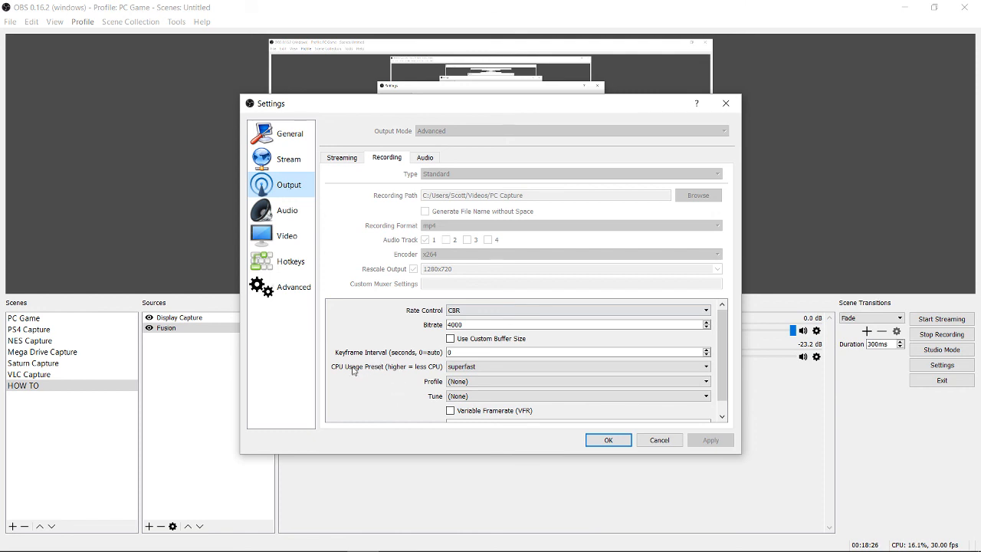
- Review the CPU usage presets and remaining encoder options for recording output, plus the bitrate options for the audio tracks
{"action": "left_click", "coordinate": [481, 368]}
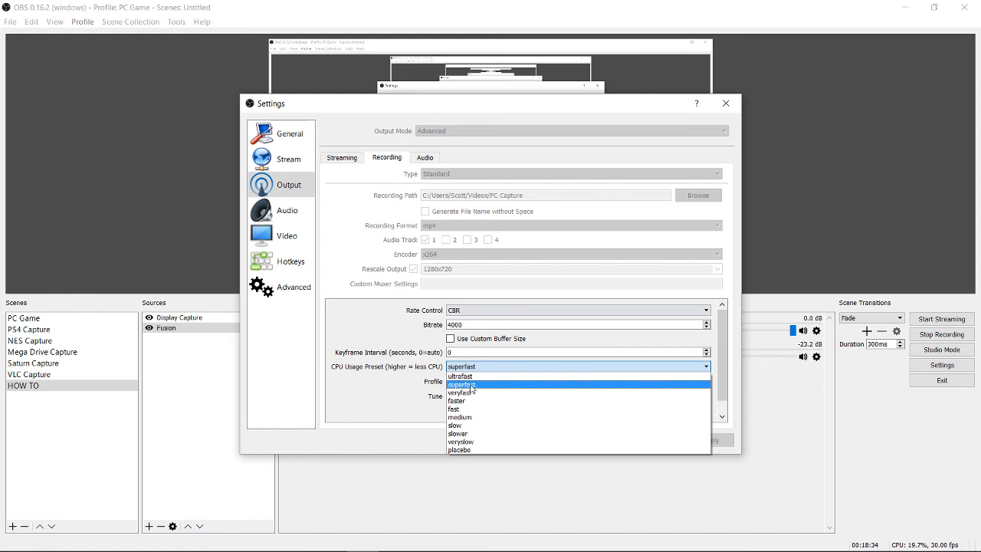
{"action": "left_click", "coordinate": [403, 386]}
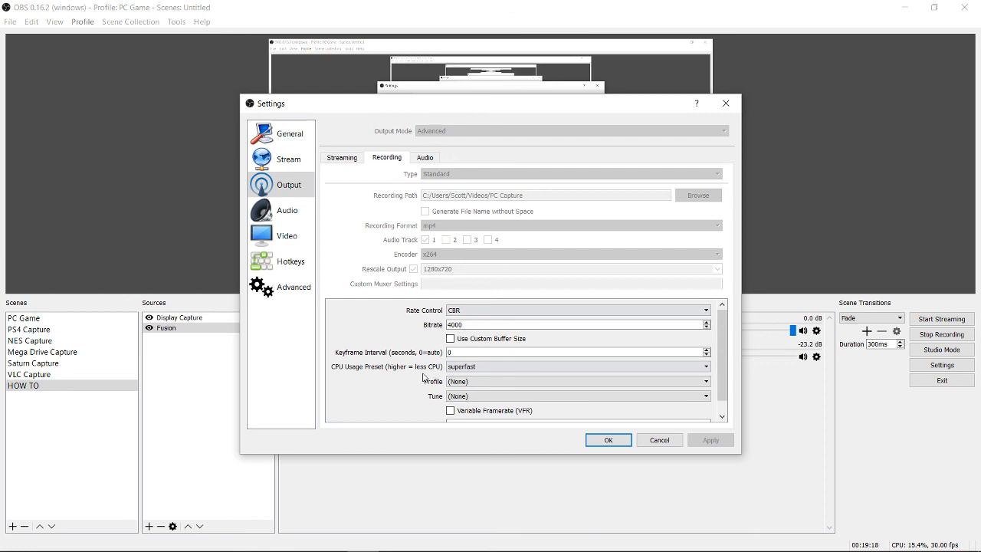
{"action": "left_click", "coordinate": [721, 419]}
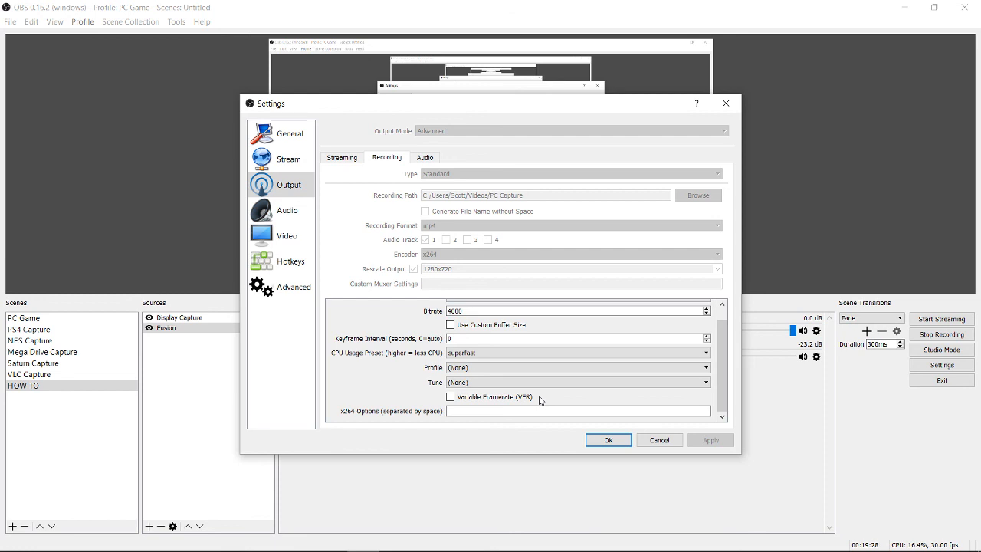
{"action": "left_click", "coordinate": [287, 216]}
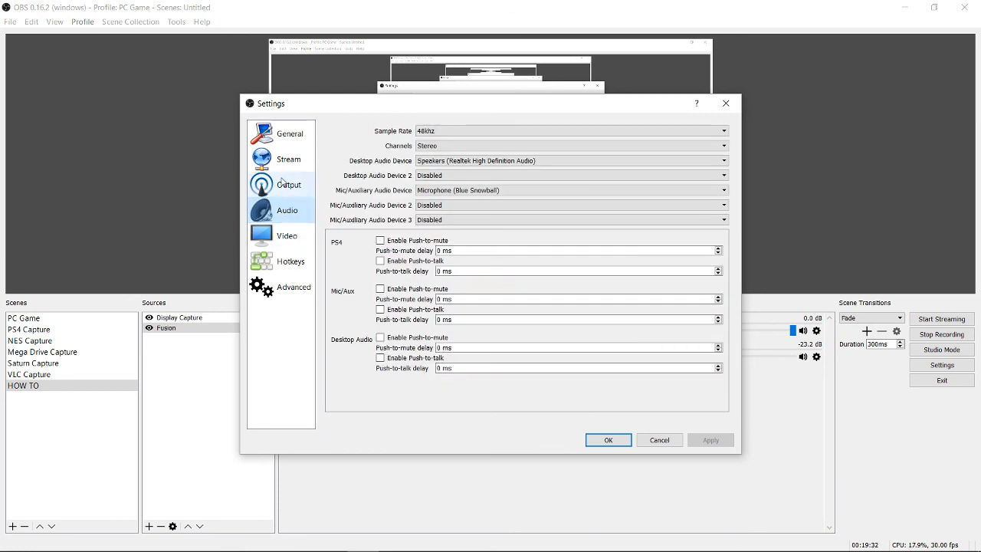
{"action": "left_click", "coordinate": [283, 185]}
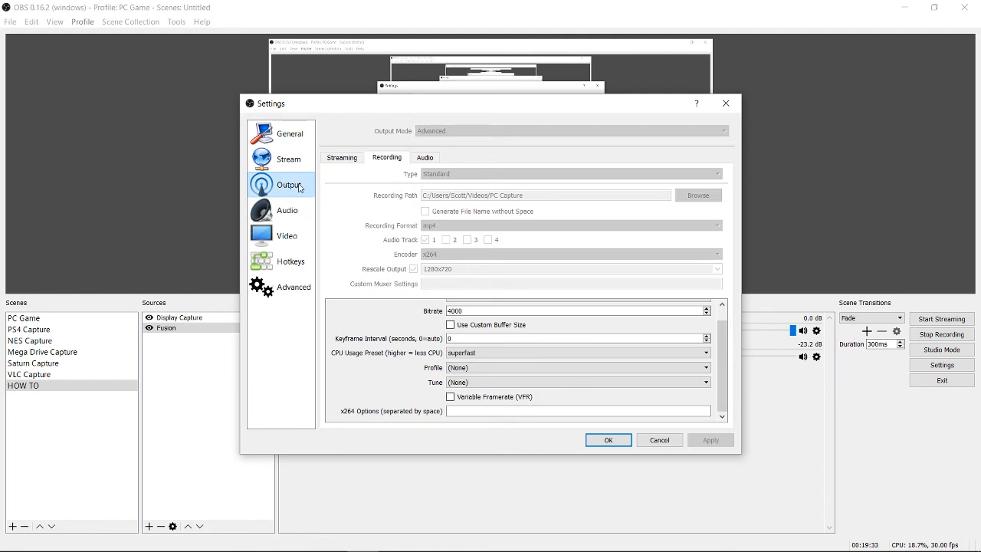
{"action": "left_click", "coordinate": [426, 158]}
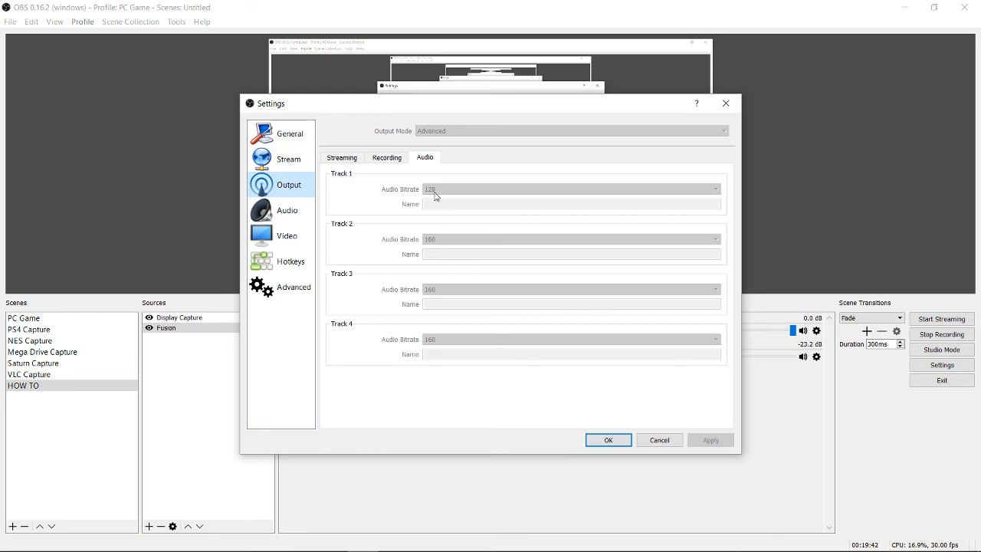
- Inspect the Audio settings and the available sample rate options
{"action": "left_click", "coordinate": [286, 209]}
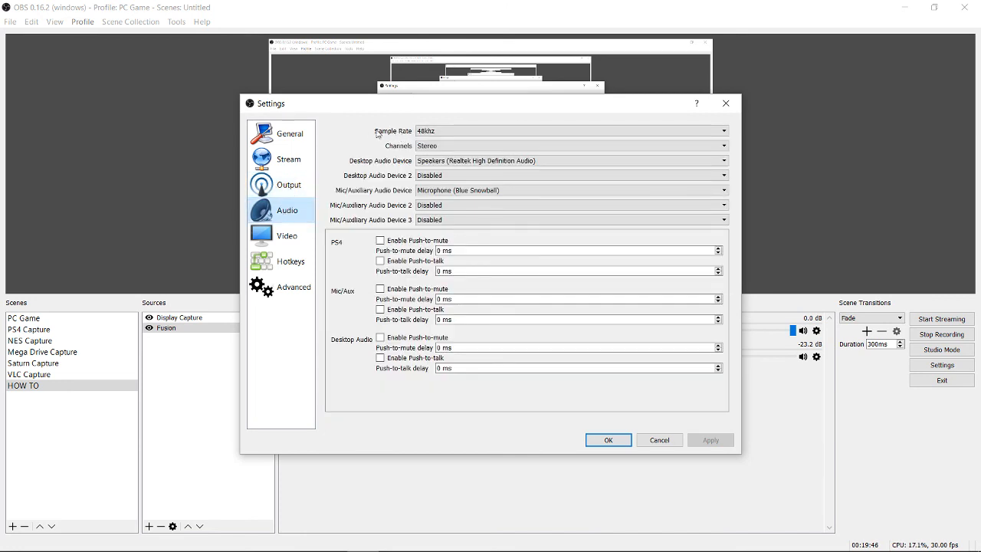
{"action": "left_click", "coordinate": [456, 132]}
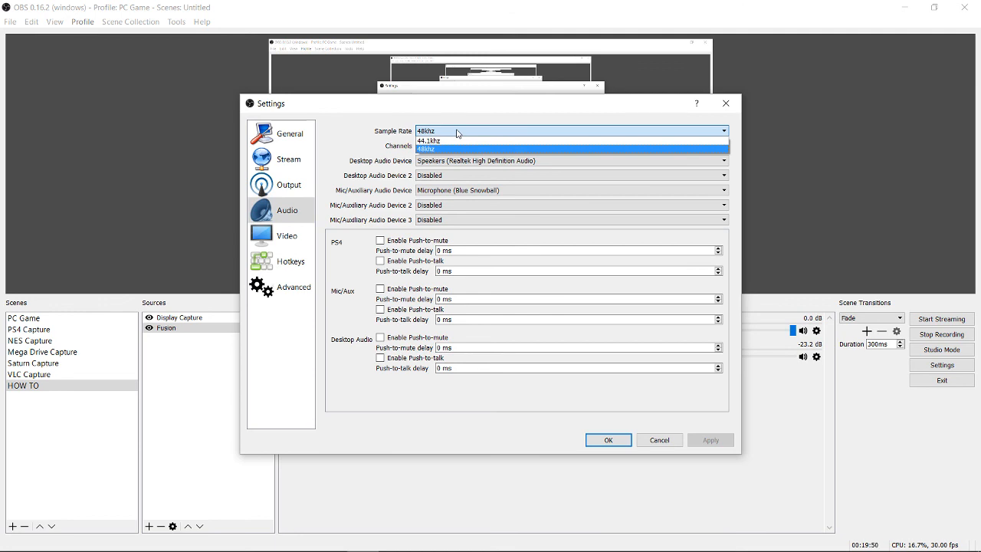
{"action": "left_click", "coordinate": [459, 134]}
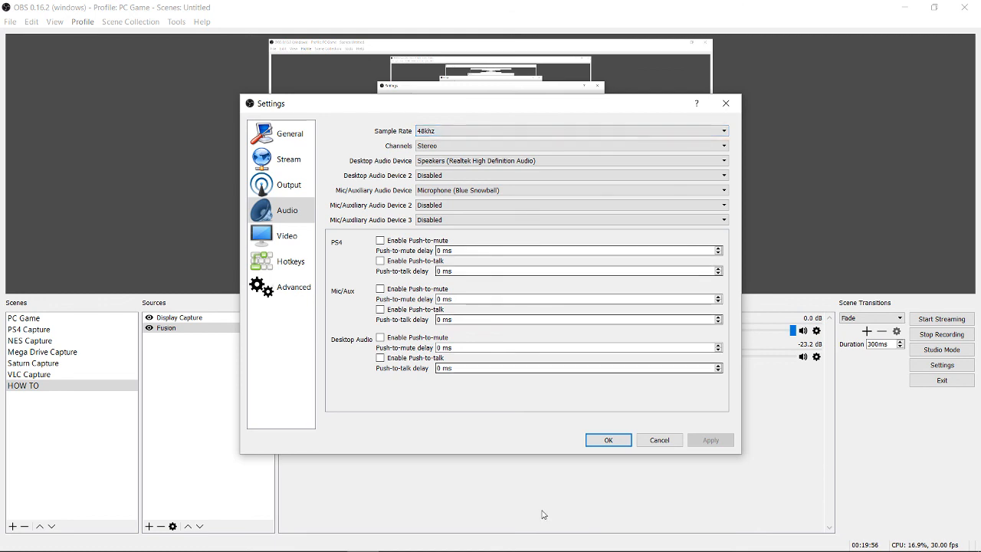
- Check the default sample rate format of the Speakers playback device in Windows Sound, and cancel out of the dialogs
{"action": "mouse_move", "coordinate": [548, 551]}
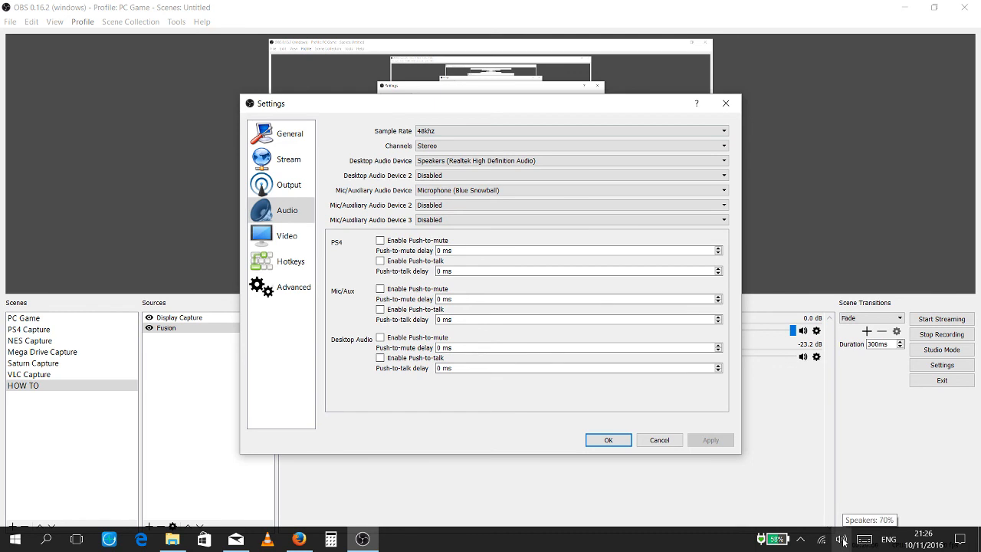
{"action": "right_click", "coordinate": [842, 540]}
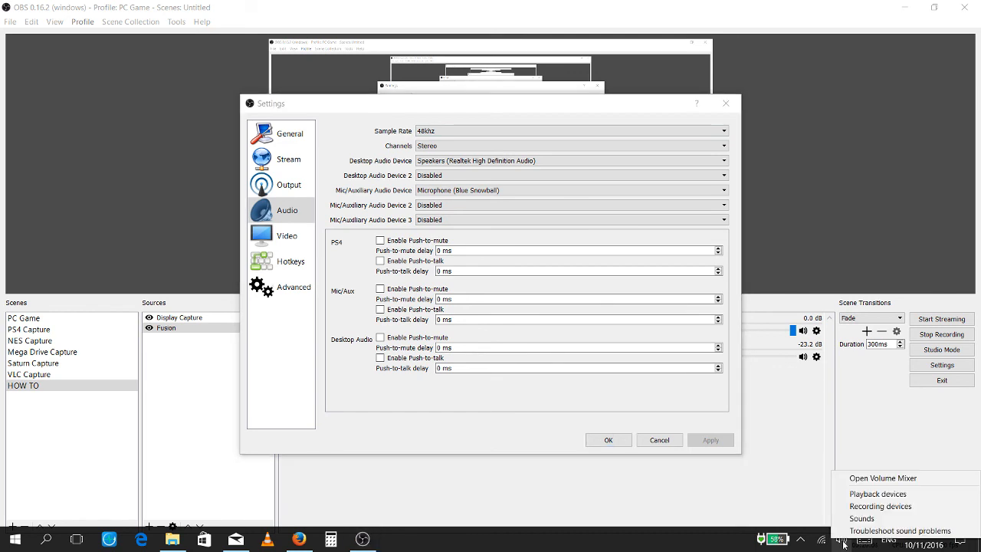
{"action": "left_click", "coordinate": [868, 494]}
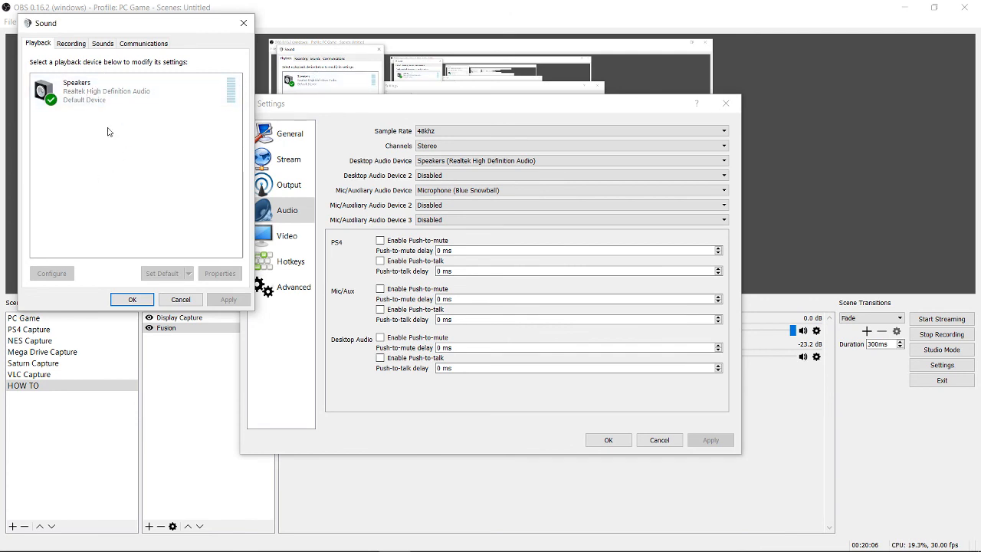
{"action": "left_click", "coordinate": [87, 98]}
{"action": "right_click", "coordinate": [87, 98]}
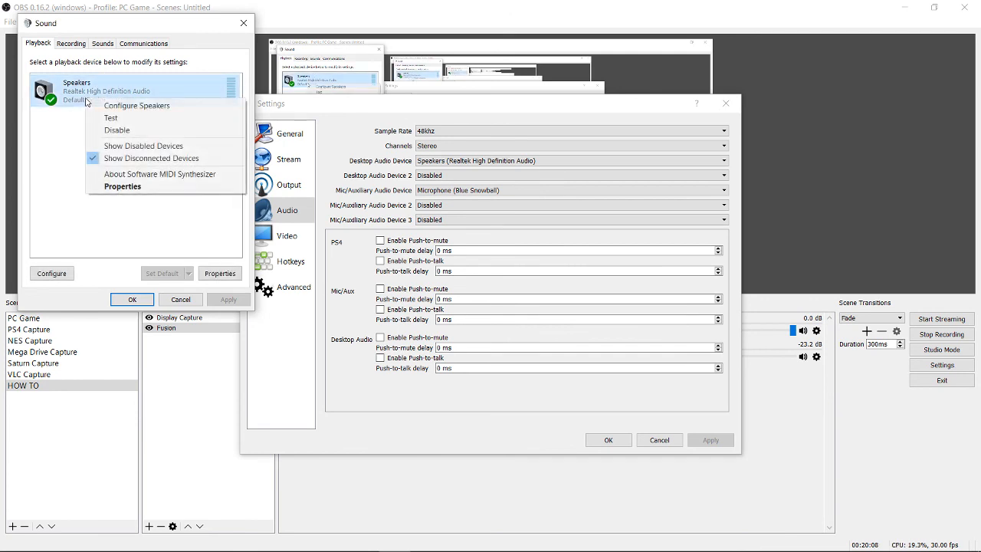
{"action": "left_click", "coordinate": [119, 187]}
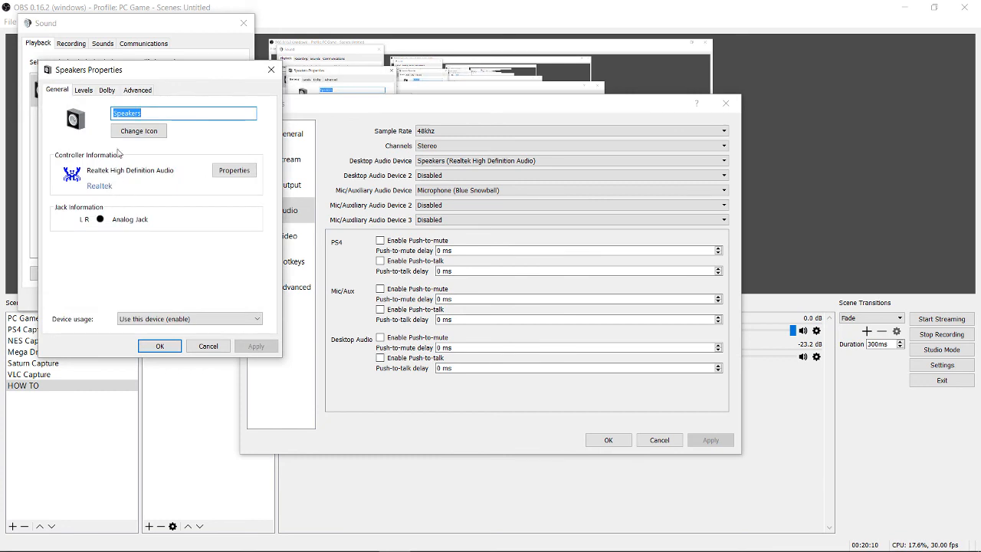
{"action": "left_click", "coordinate": [138, 90]}
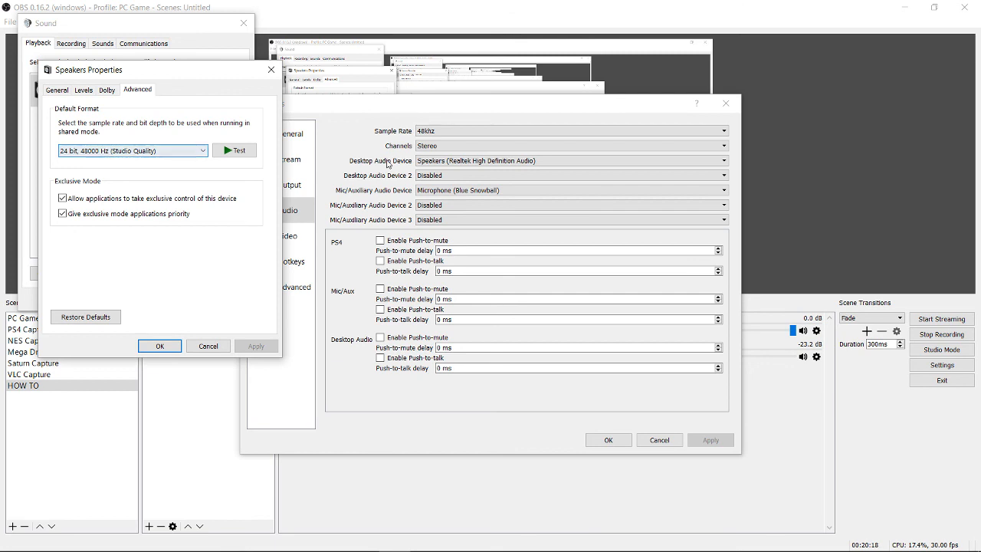
{"action": "left_click", "coordinate": [208, 346]}
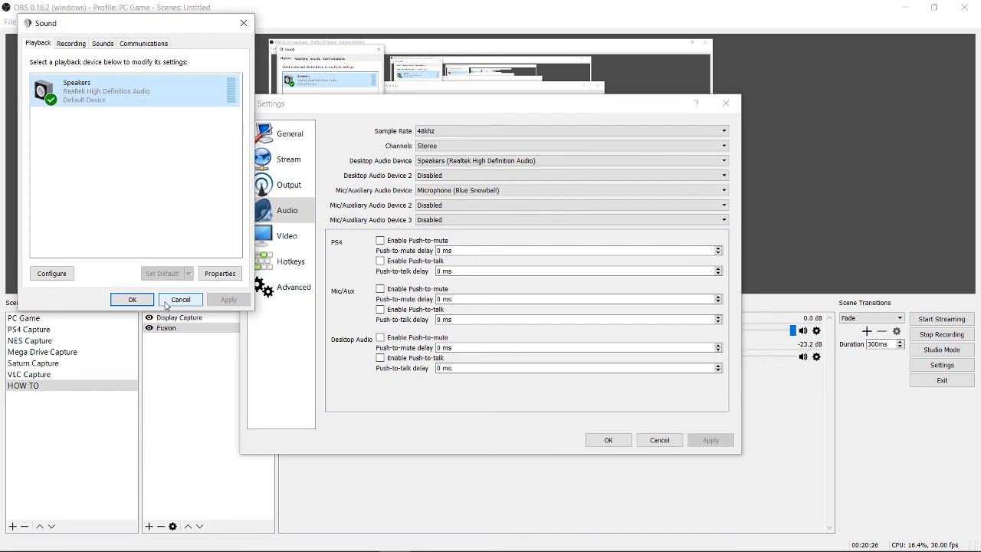
{"action": "left_click", "coordinate": [166, 305]}
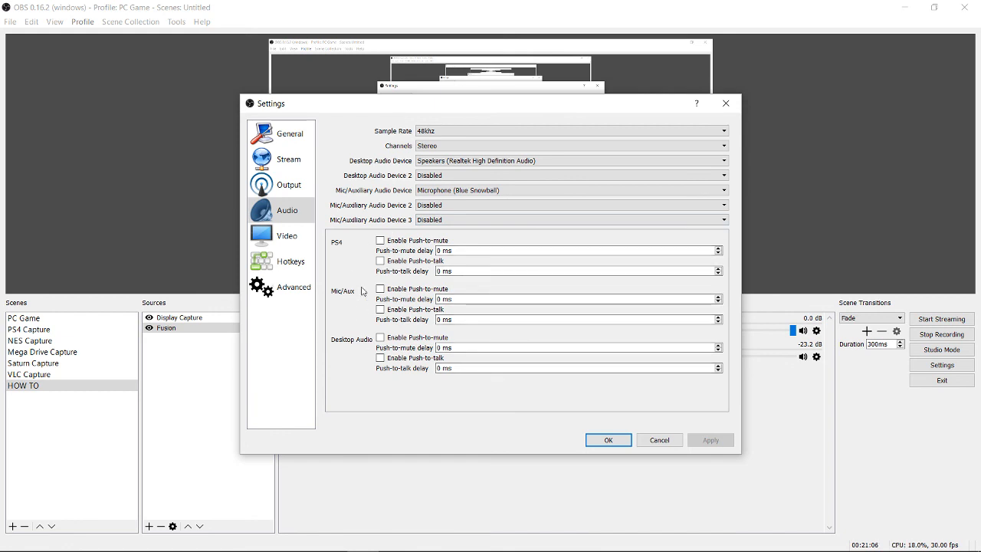
- Review the Video, Hotkeys and Advanced settings, including the recording hotkeys, and close the settings without applying changes
{"action": "left_click", "coordinate": [294, 237]}
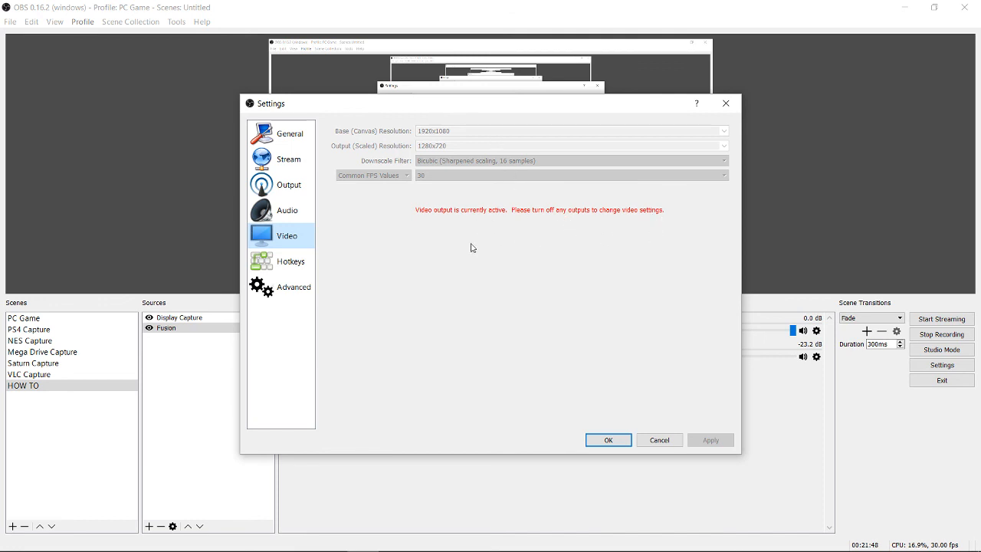
{"action": "left_click", "coordinate": [292, 263]}
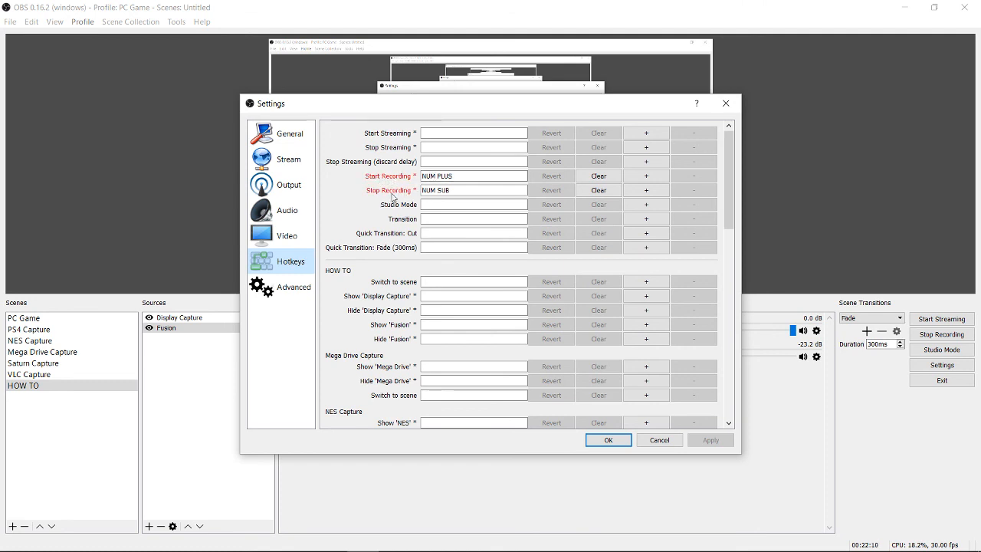
{"action": "left_click", "coordinate": [428, 217]}
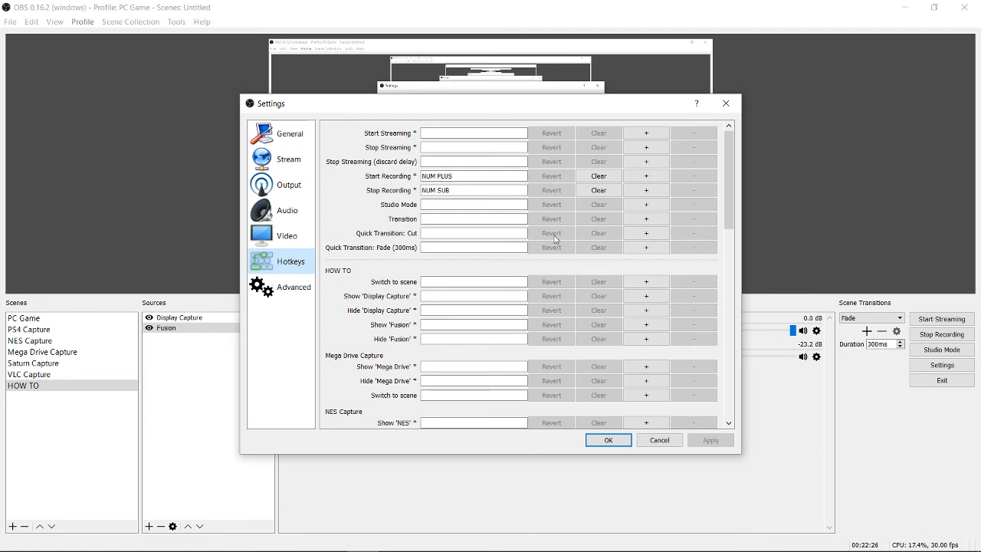
{"action": "left_click", "coordinate": [269, 287]}
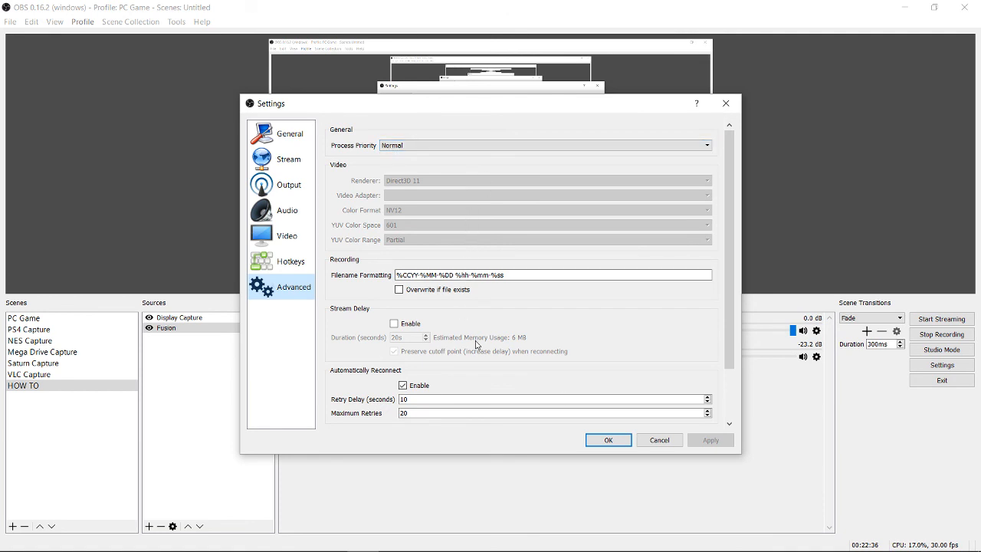
{"action": "left_click", "coordinate": [728, 426]}
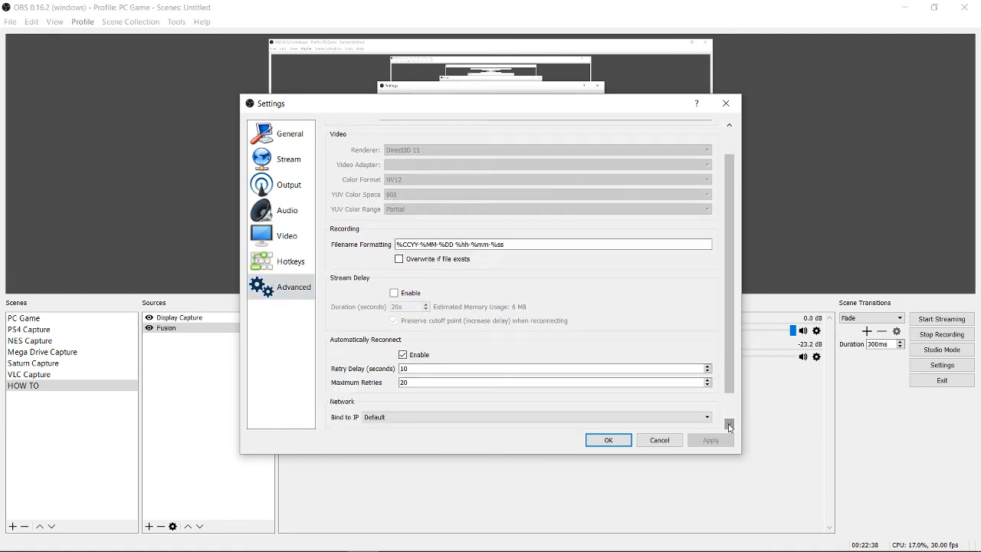
{"action": "left_click", "coordinate": [652, 442]}
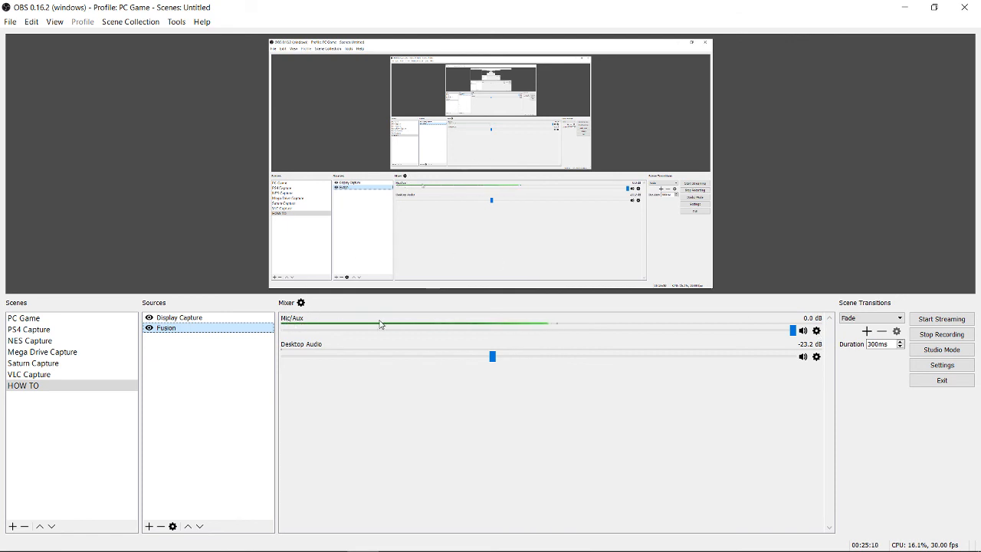
- Open the Mic/Aux audio filters, start adding a Noise Gate filter, and cancel at the naming prompt
{"action": "left_click", "coordinate": [817, 333]}
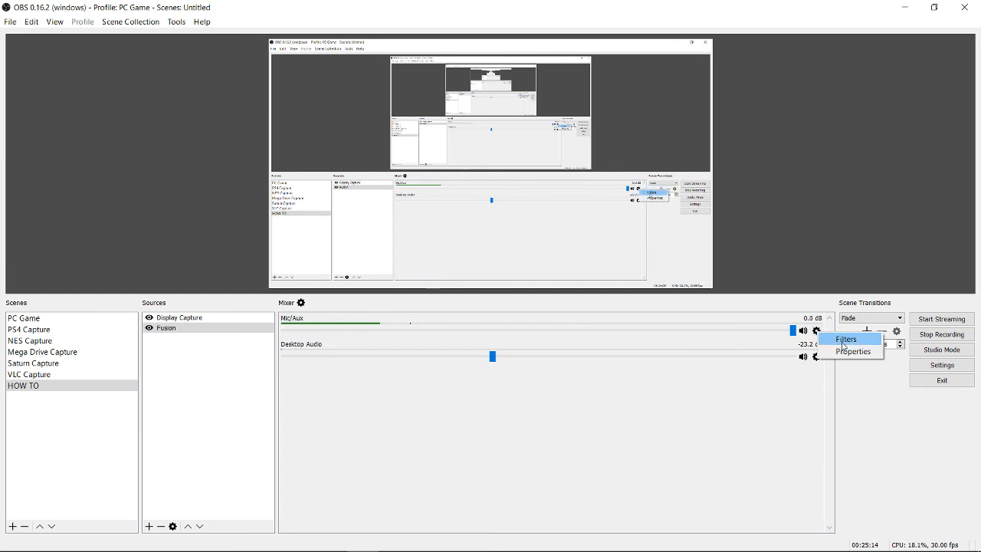
{"action": "left_click", "coordinate": [844, 340]}
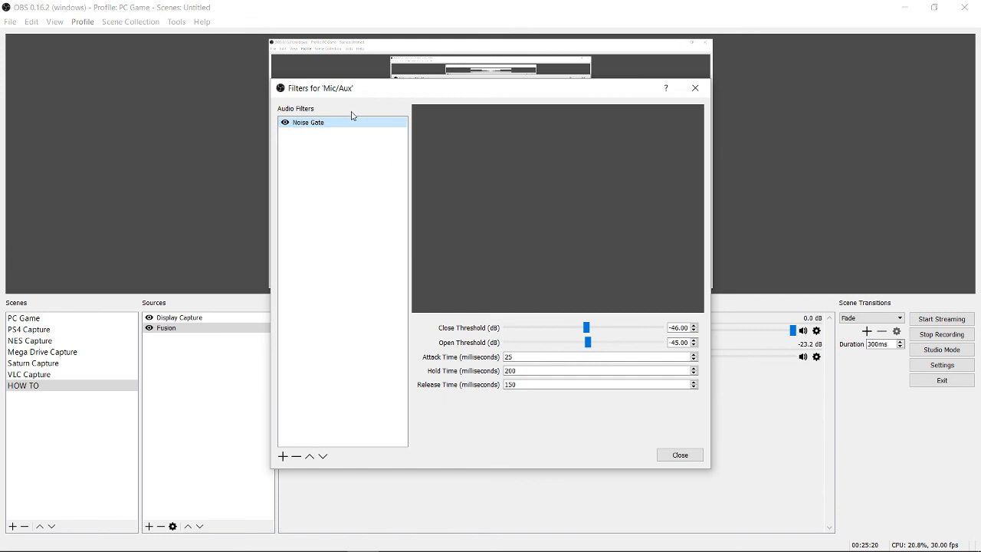
{"action": "left_click", "coordinate": [282, 456]}
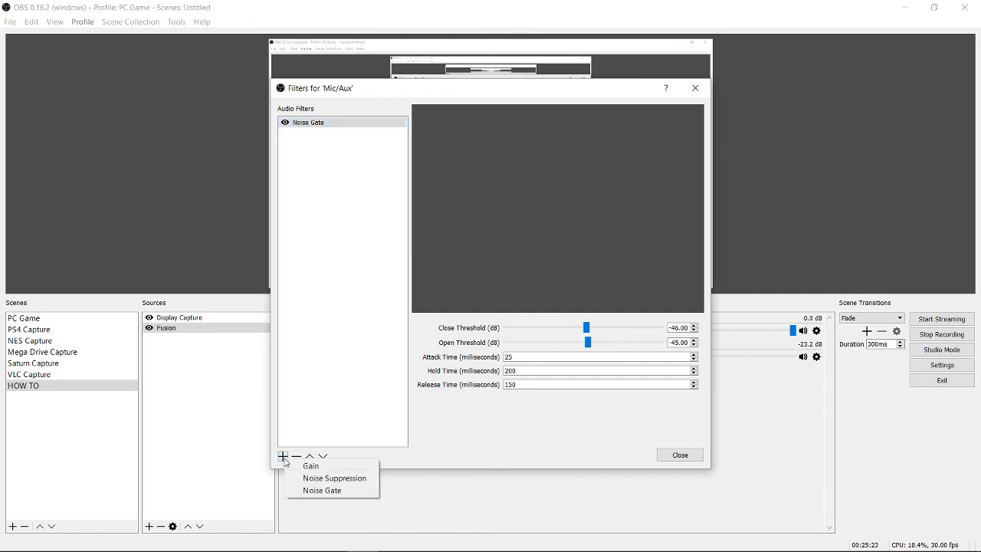
{"action": "left_click", "coordinate": [329, 490]}
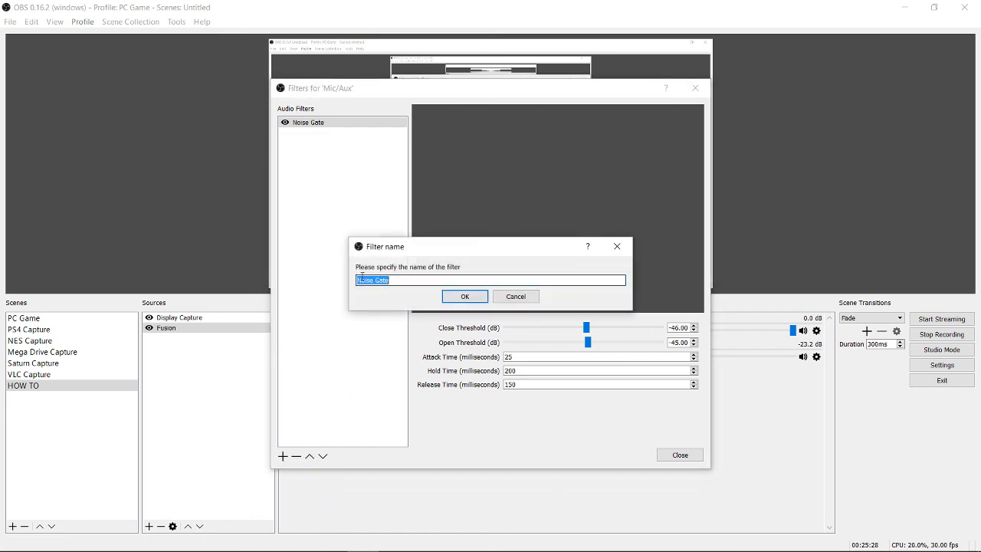
{"action": "left_click", "coordinate": [514, 298]}
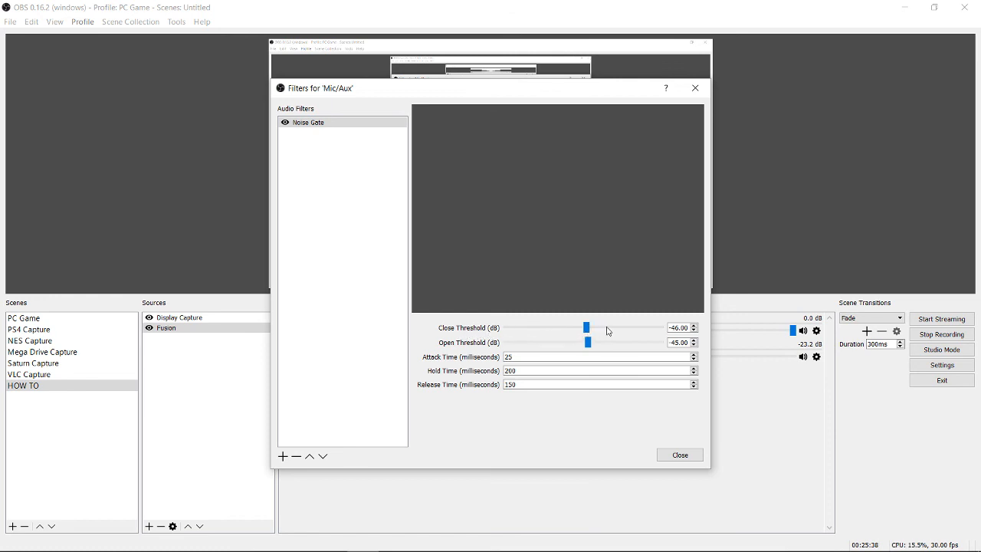
- Examine the existing Noise Gate thresholds alongside the Mic/Aux level in the mixer, and close the filters window
{"action": "left_click", "coordinate": [682, 332]}
{"action": "left_click_drag", "start_coordinate": [600, 91], "coordinate": [169, 67]}
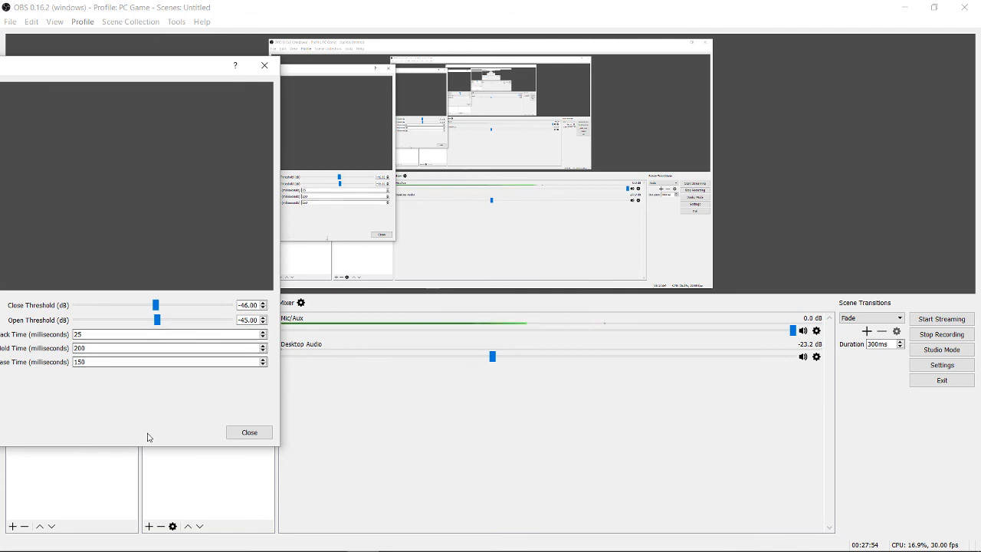
{"action": "left_click", "coordinate": [249, 432]}
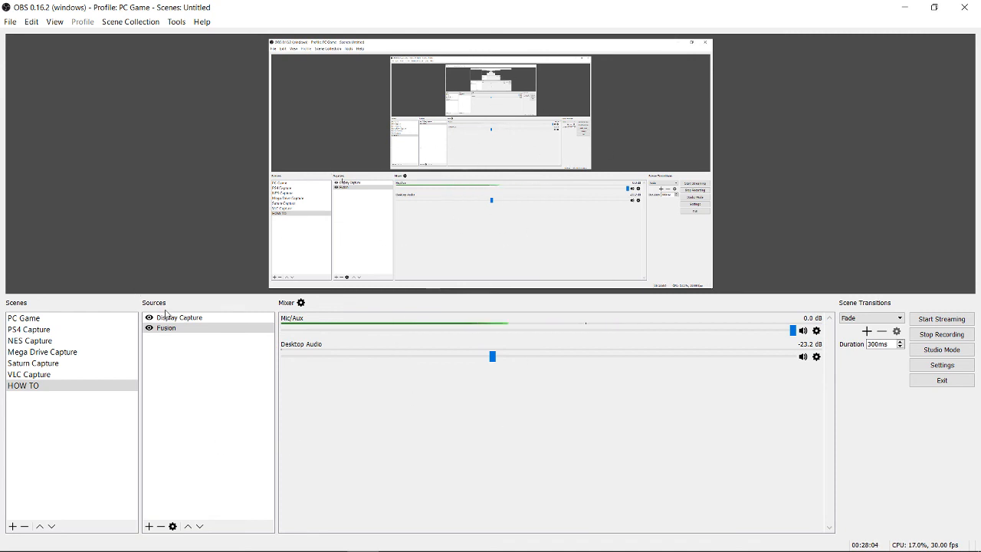
- Minimize the Emulators folder window and bring OBS Studio back up maximized
{"action": "left_click", "coordinate": [174, 330]}
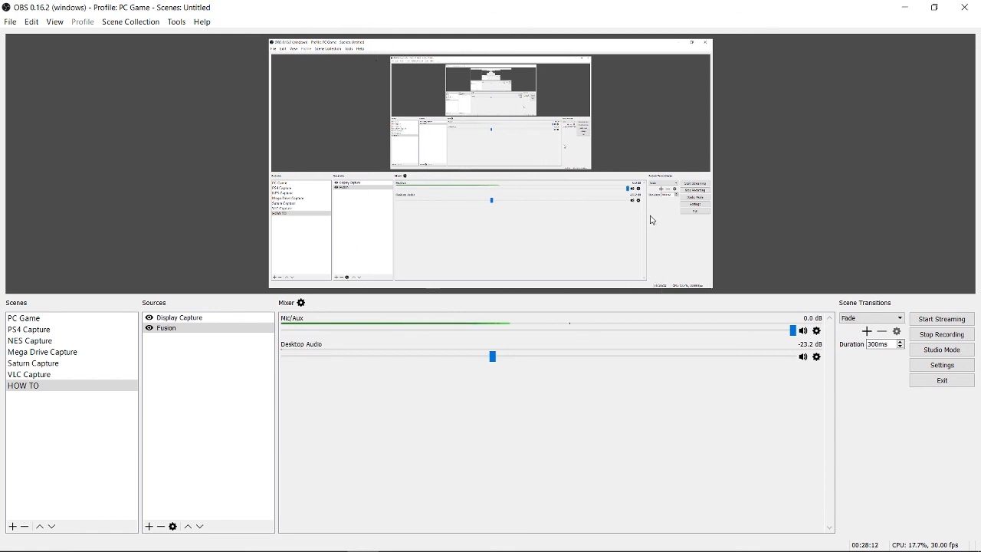
{"action": "left_click", "coordinate": [902, 8]}
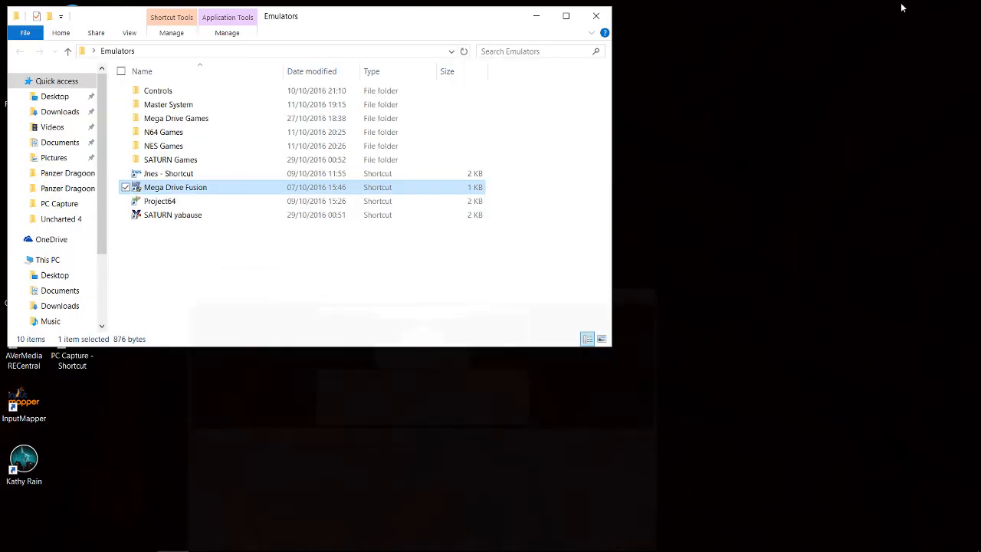
{"action": "left_click", "coordinate": [544, 12]}
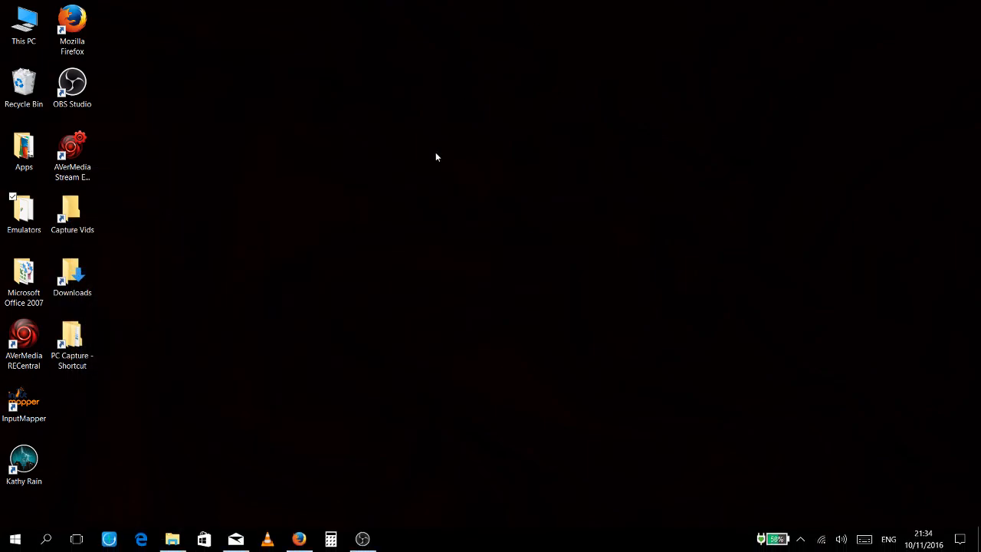
{"action": "left_click", "coordinate": [363, 539]}
{"action": "left_click", "coordinate": [934, 7]}
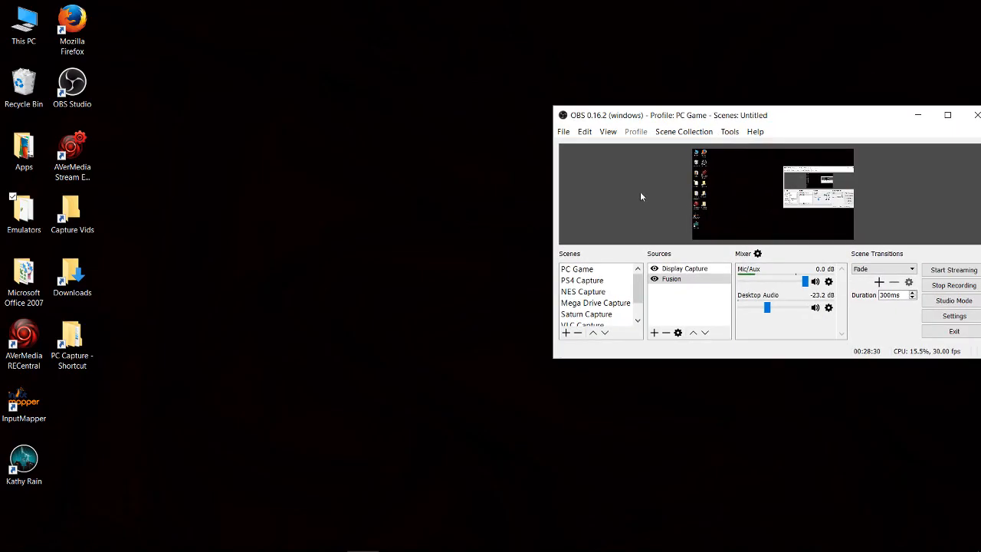
{"action": "left_click_drag", "start_coordinate": [726, 119], "coordinate": [429, 116]}
{"action": "left_click", "coordinate": [651, 113]}
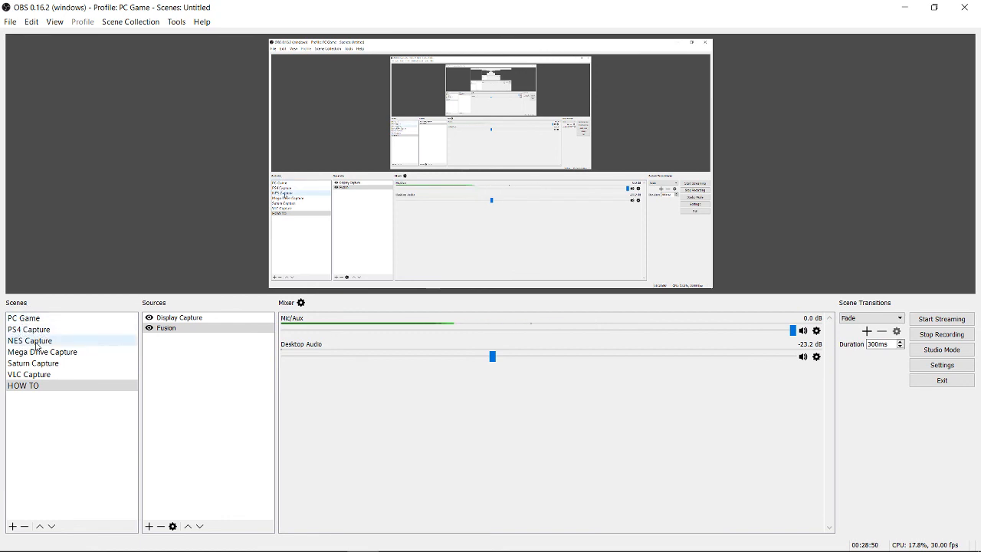
- Select the HOW TO scene and its Display Capture source
{"action": "left_click", "coordinate": [10, 22]}
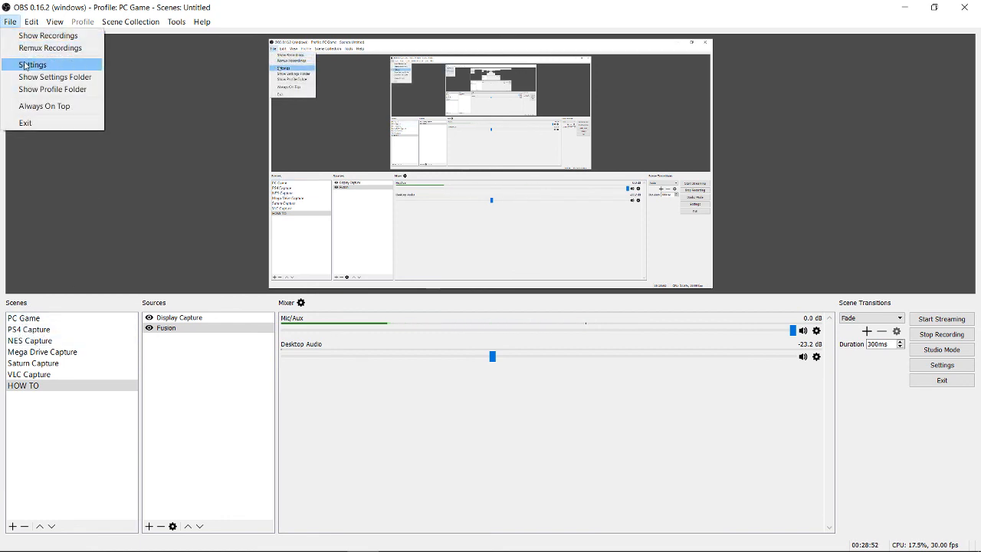
{"action": "left_click", "coordinate": [64, 9]}
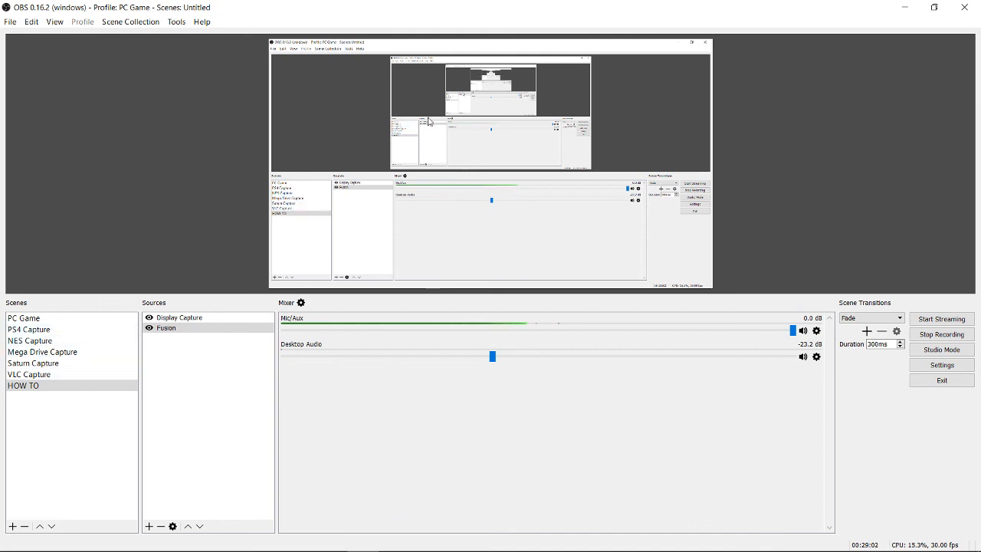
{"action": "left_click", "coordinate": [16, 386]}
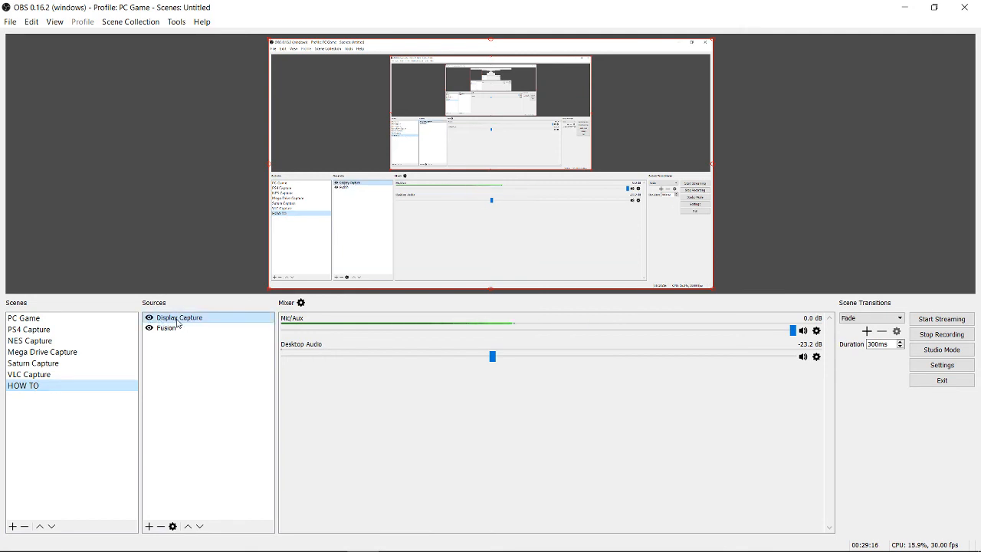
- Minimize OBS Studio and launch the Mega Drive Fusion emulator from the desktop's Emulators folder
{"action": "left_click", "coordinate": [903, 10]}
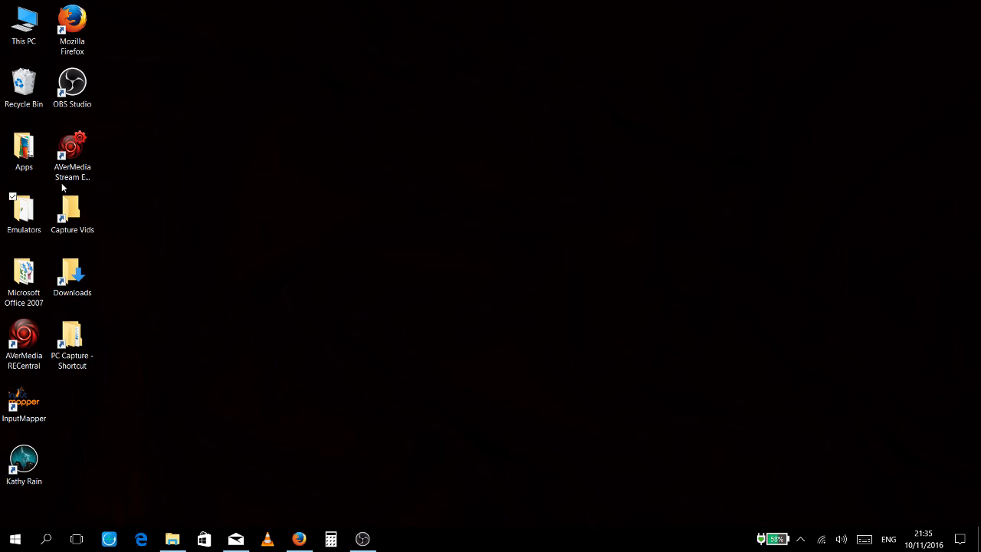
{"action": "double_click", "coordinate": [22, 208]}
{"action": "double_click", "coordinate": [184, 189]}
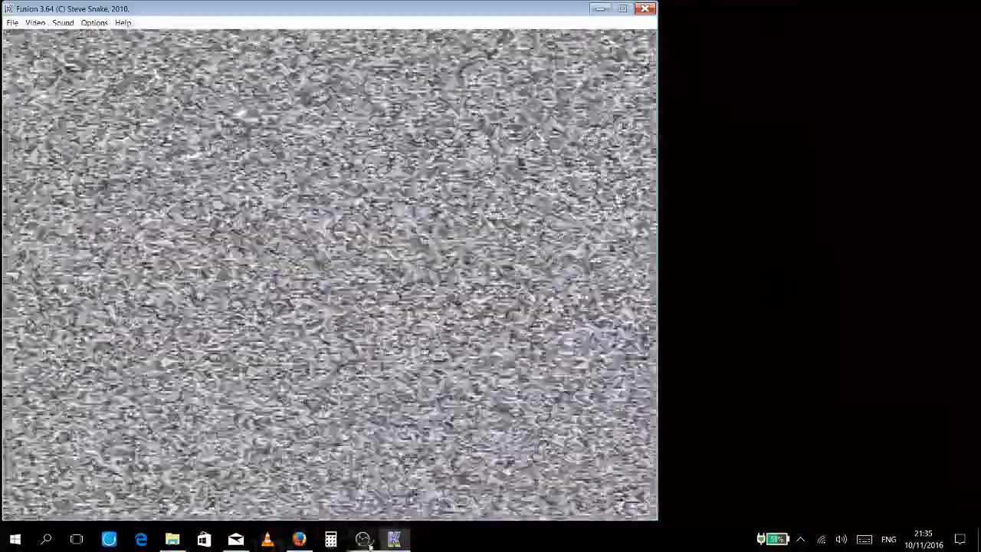
- Switch back to OBS Studio, start exiting it, and decline the exit so the recording keeps running
{"action": "left_click", "coordinate": [363, 540]}
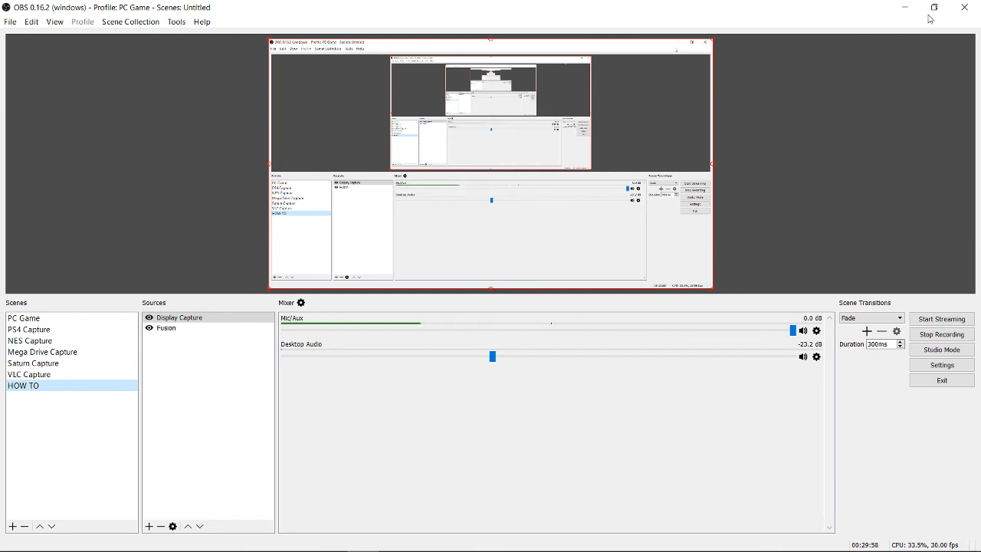
{"action": "left_click", "coordinate": [962, 8]}
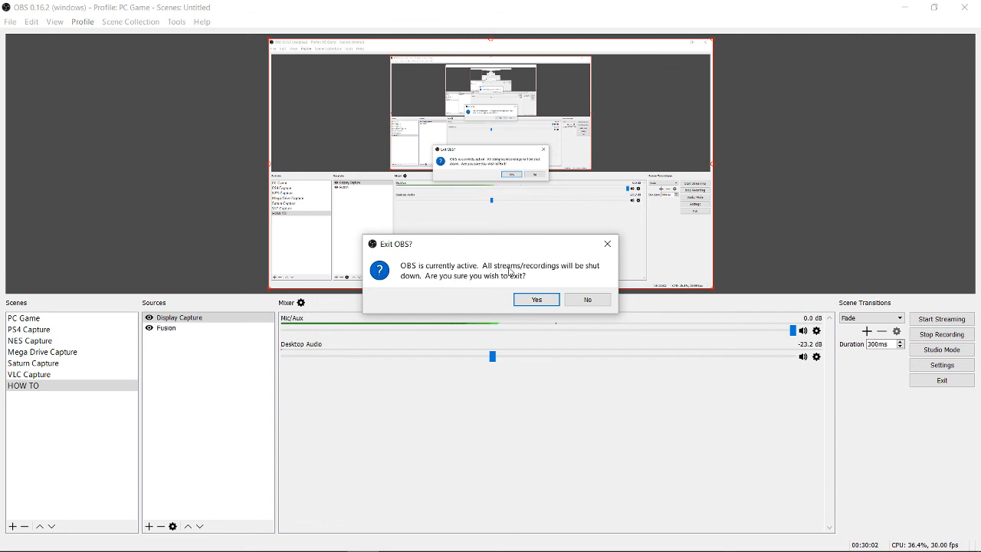
{"action": "left_click", "coordinate": [587, 300]}
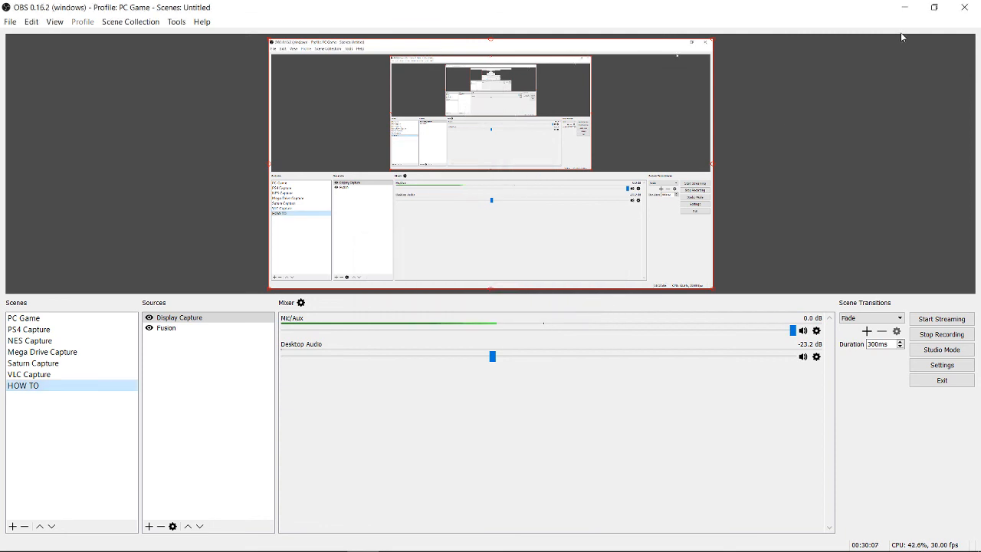
- Restore OBS Studio to a smaller window, close Fusion and the Emulators folder, and place OBS near the middle of the desktop
{"action": "left_click", "coordinate": [934, 9]}
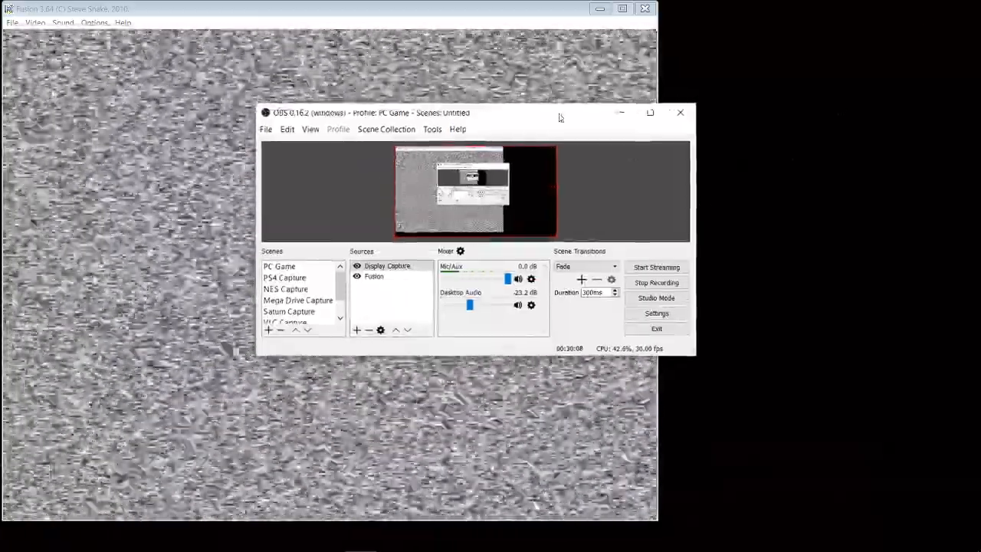
{"action": "left_click_drag", "start_coordinate": [559, 118], "coordinate": [863, 182]}
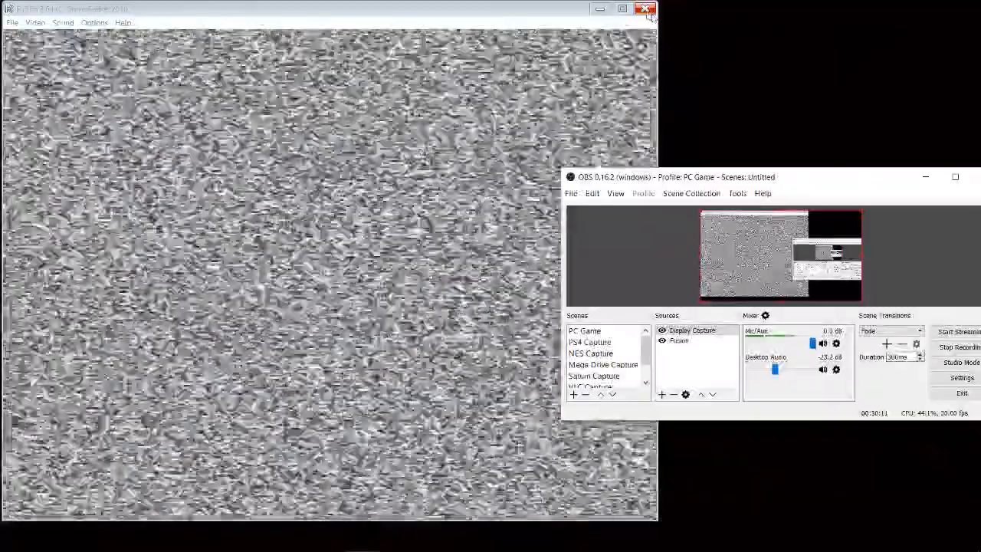
{"action": "left_click", "coordinate": [646, 9]}
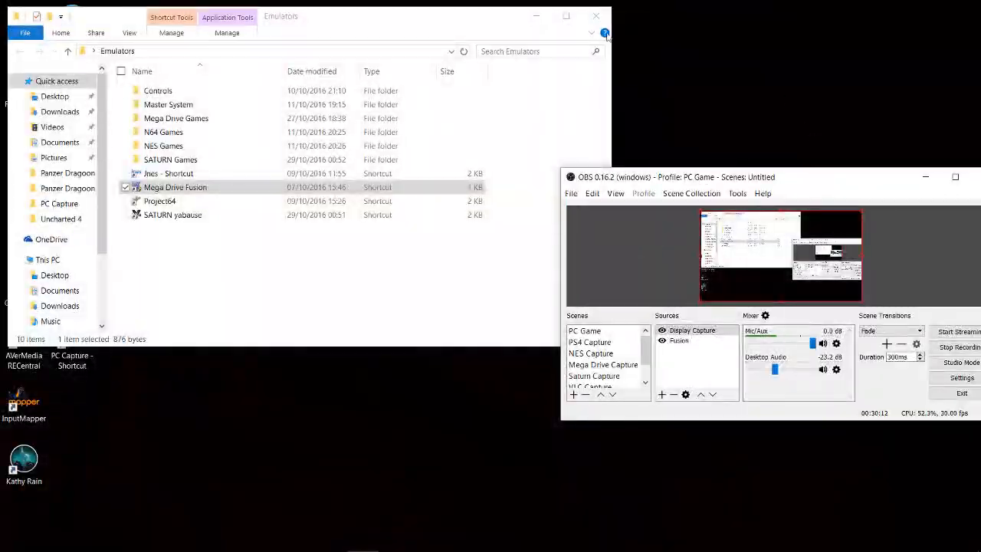
{"action": "left_click", "coordinate": [595, 17]}
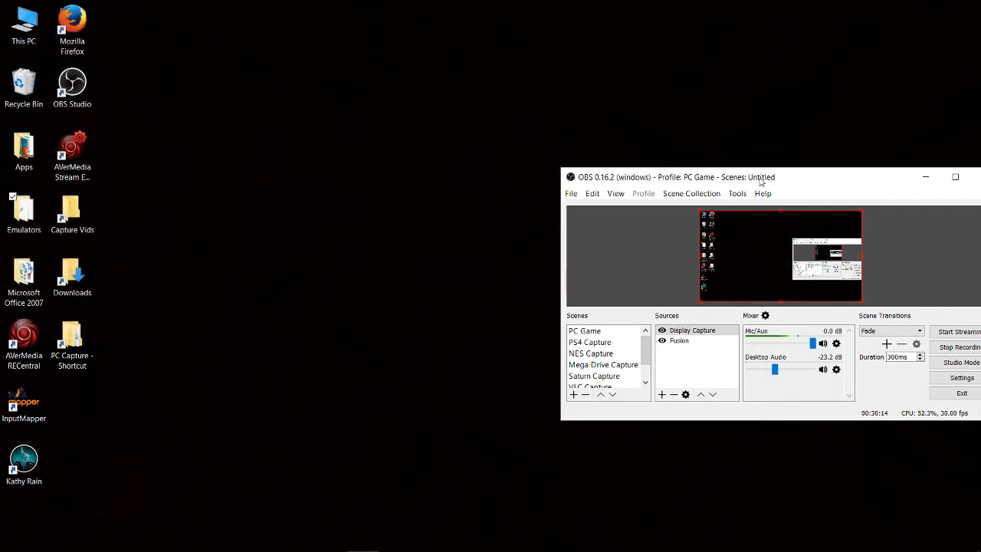
{"action": "left_click_drag", "start_coordinate": [760, 181], "coordinate": [488, 149]}
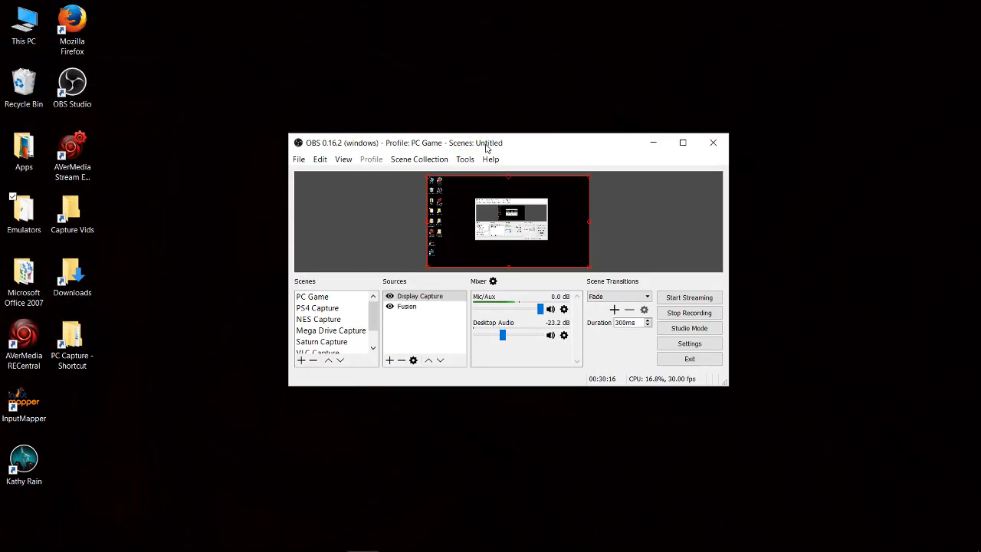